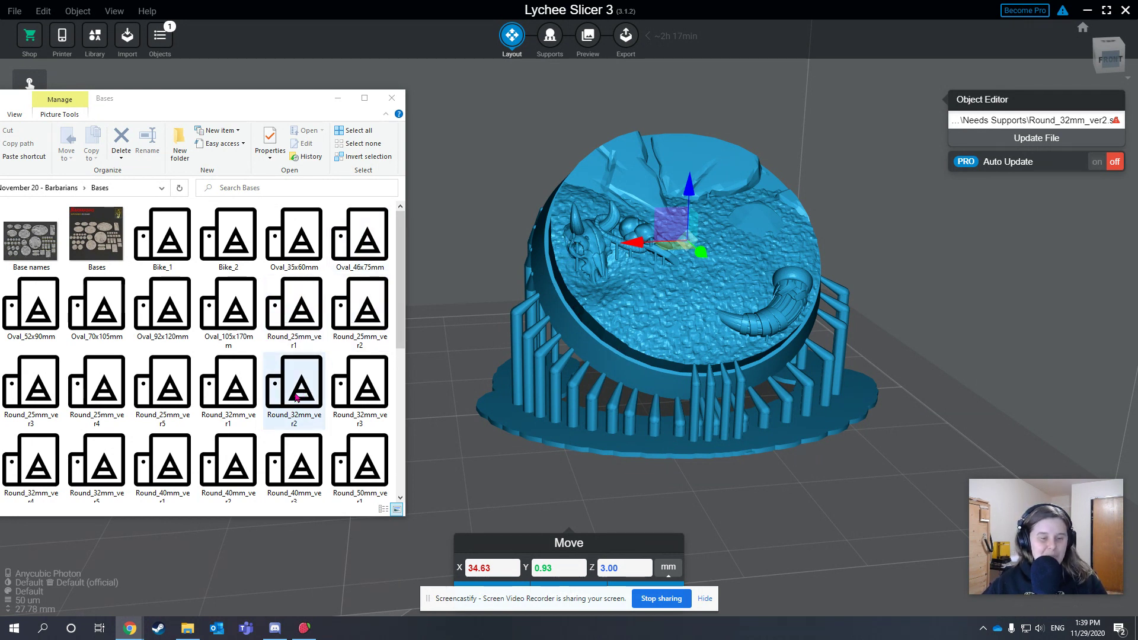
- Import Round_32mm_ver2 from the Bases folder and move it clear of the supported base, to about X -26.45, Y 0.47 mm
left_click_drag(297, 397, 493, 354)
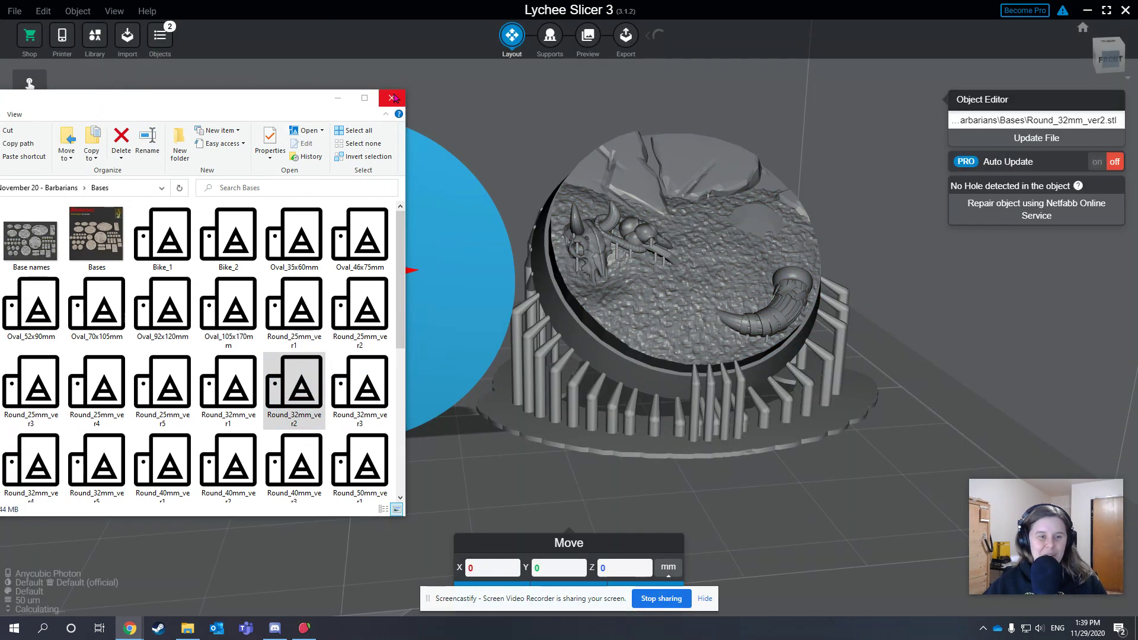
left_click(392, 98)
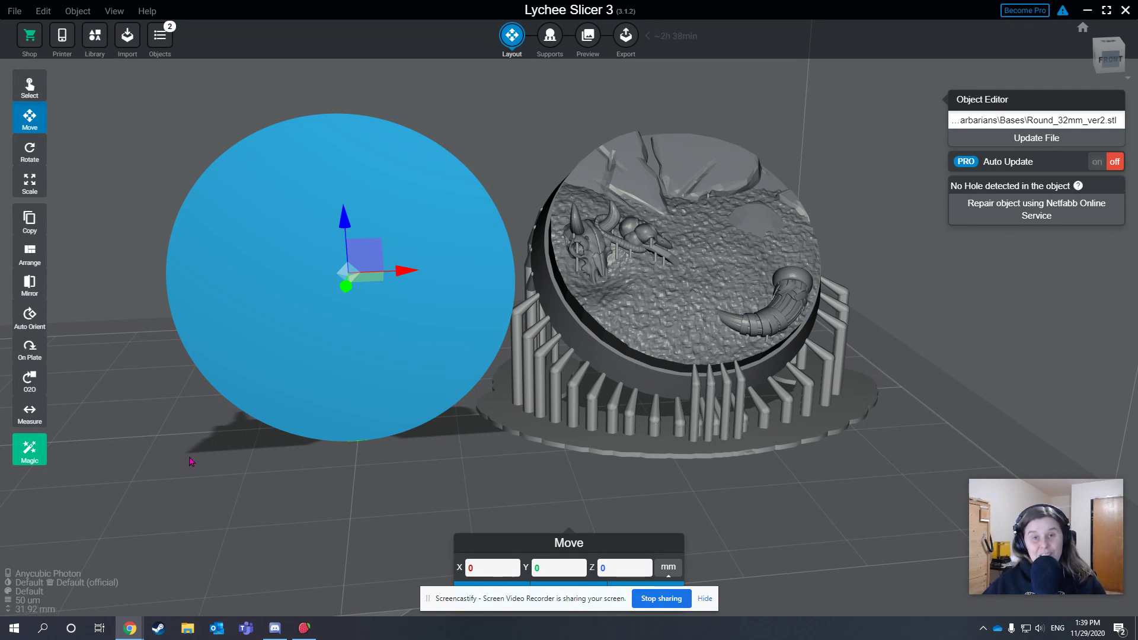
left_click_drag(190, 461, 339, 462)
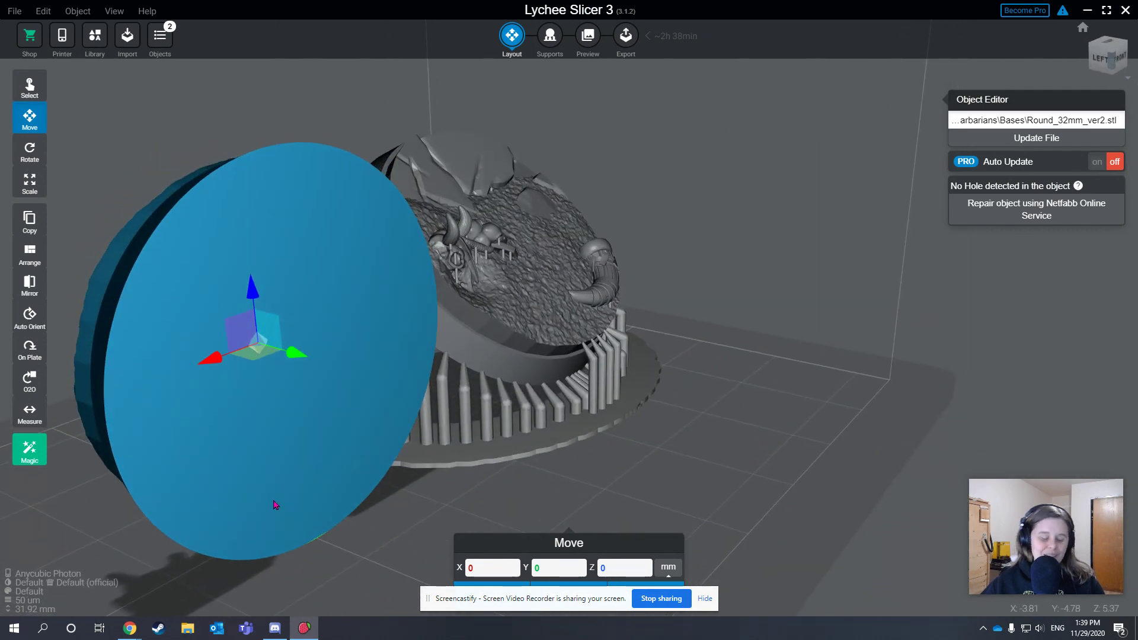
left_click_drag(191, 518, 540, 476)
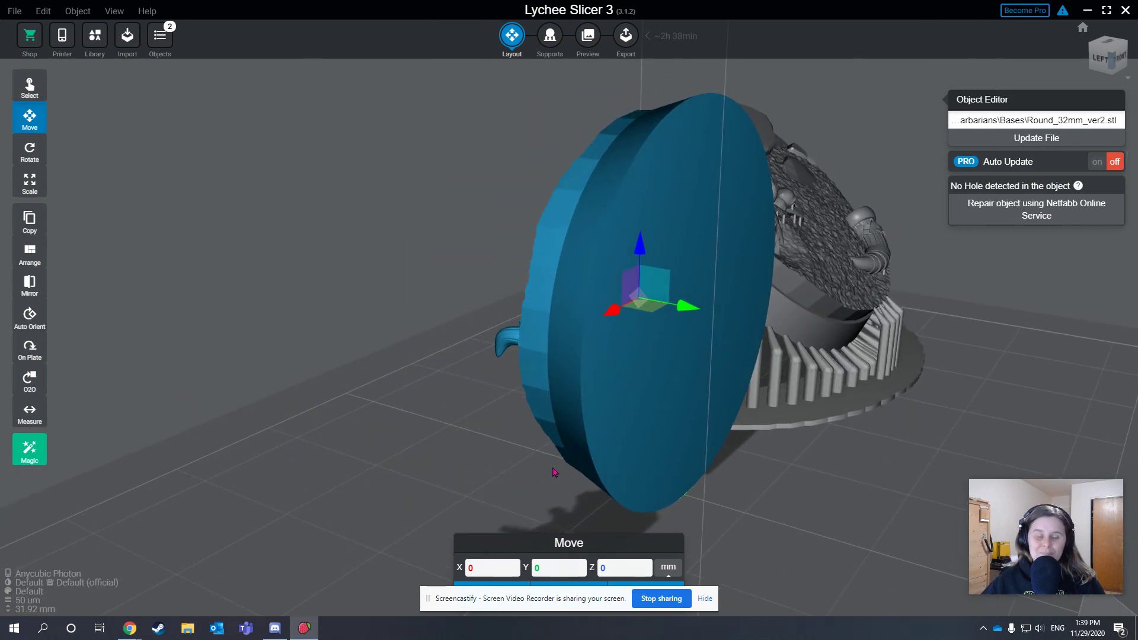
scroll(840, 371, "down", 4)
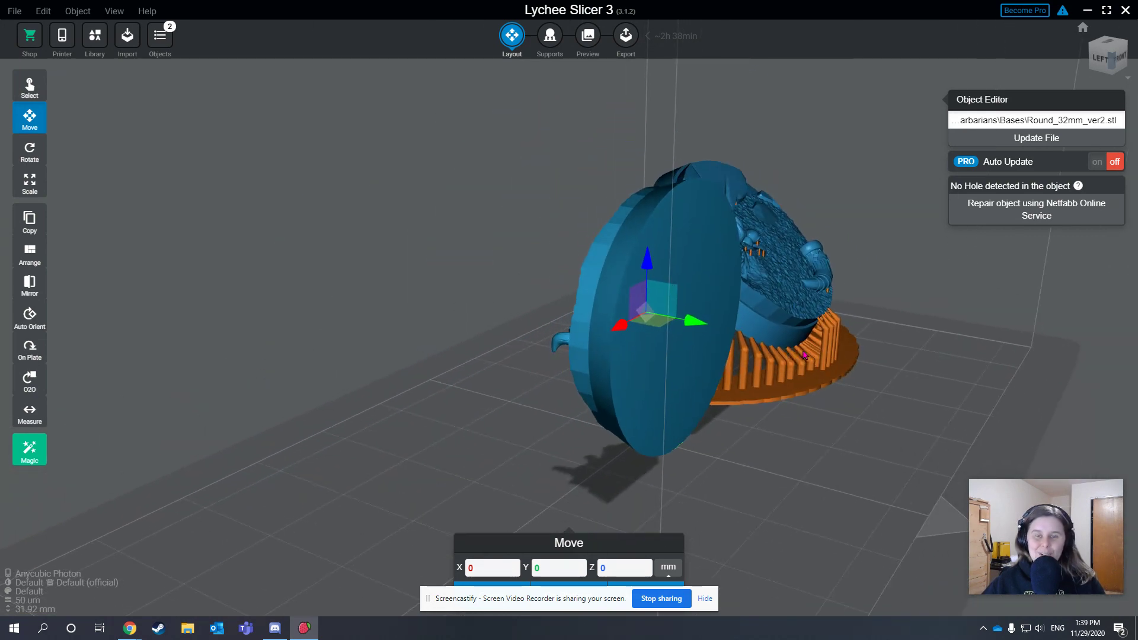
left_click_drag(750, 463, 675, 221)
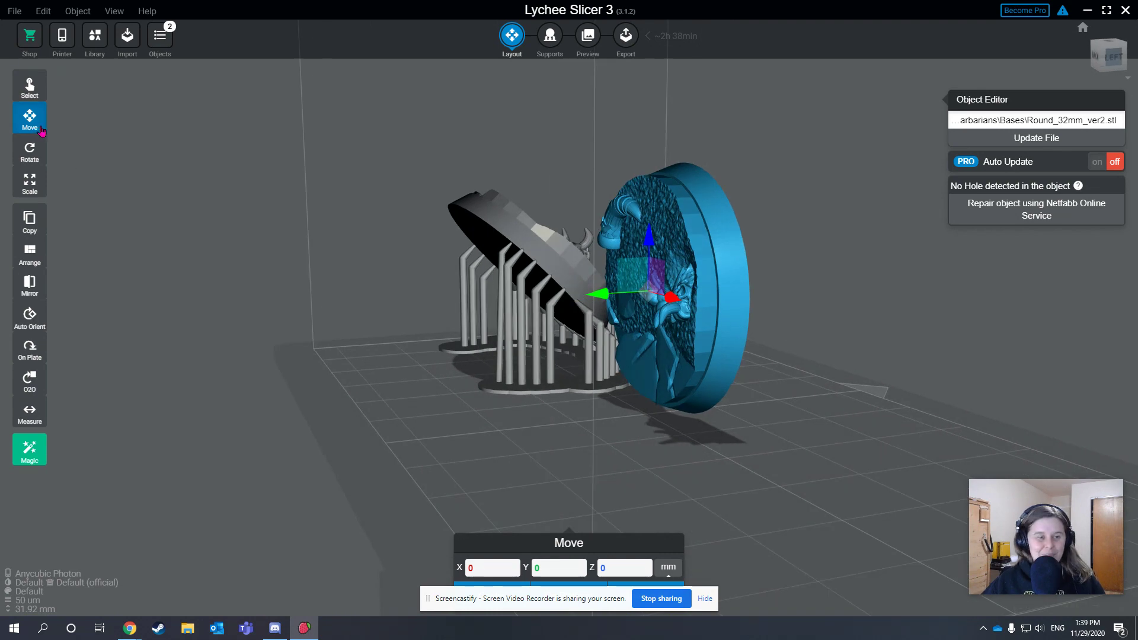
left_click_drag(683, 250, 720, 262)
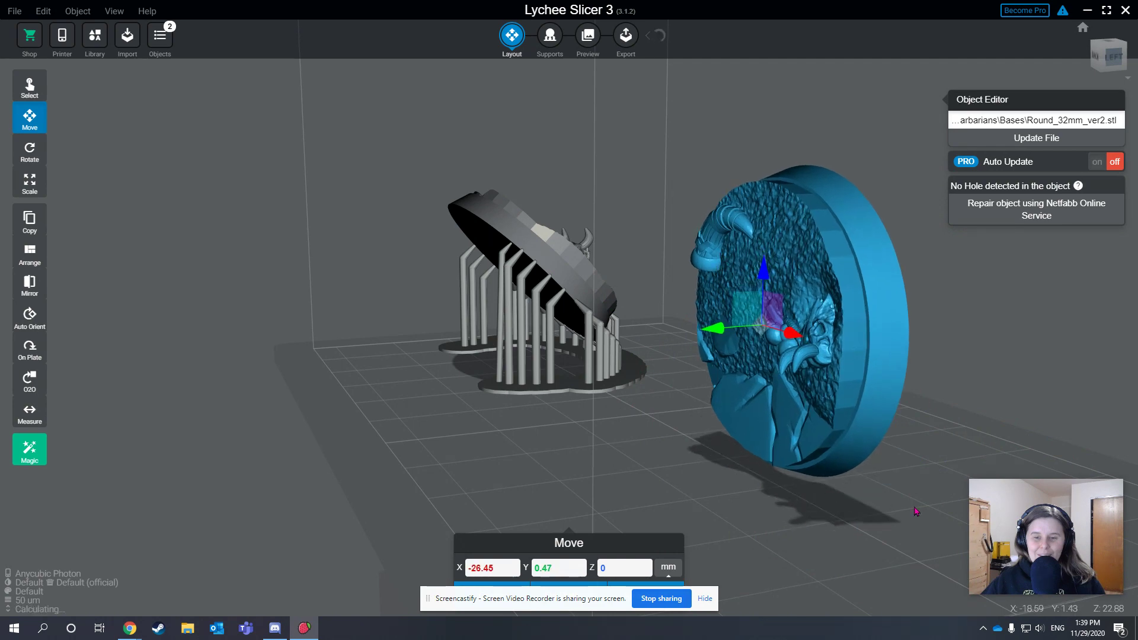
- Rotate the newly imported base 45 degrees about the X axis
mouse_move(883, 518)
left_mouse_down()
mouse_move(818, 503)
mouse_move(863, 514)
left_mouse_up()
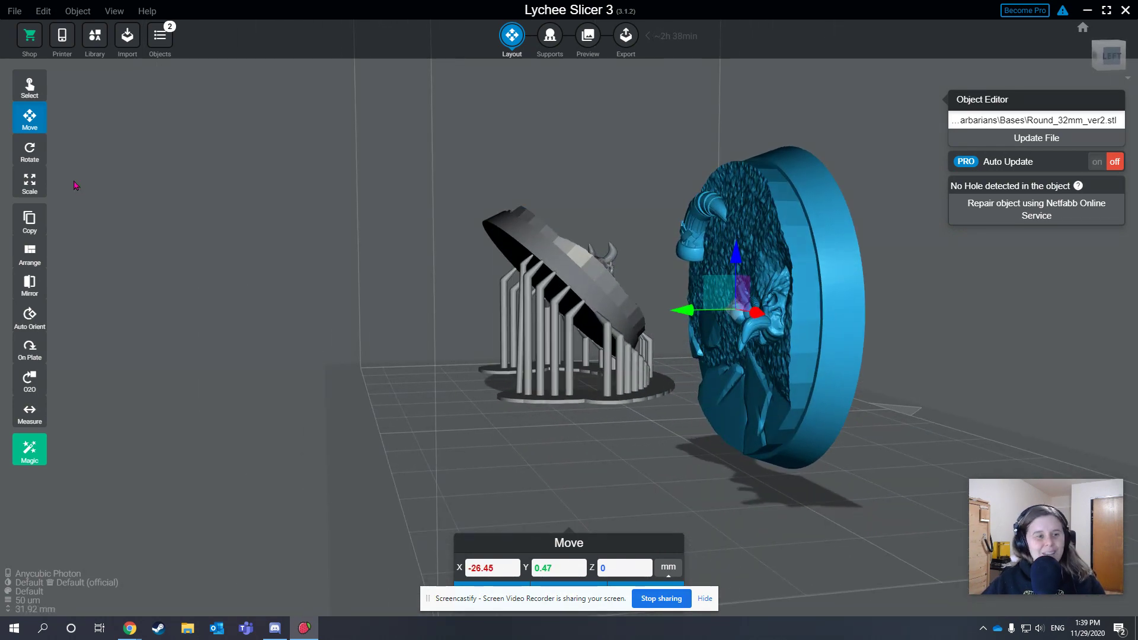
left_click(32, 153)
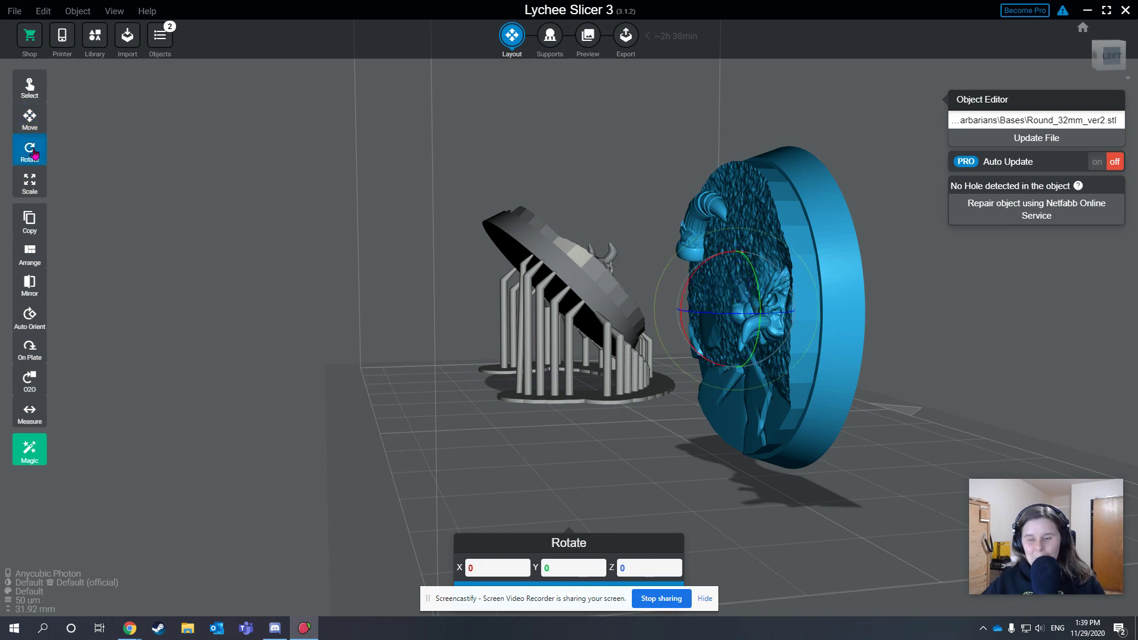
double_click(494, 568)
type("45")
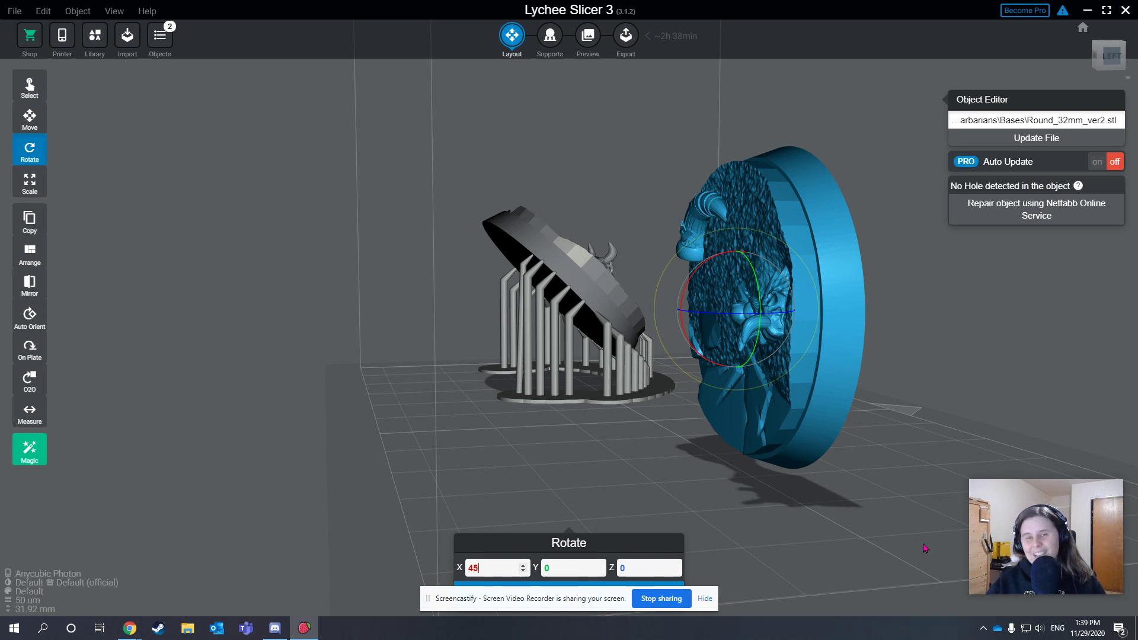
key("Return")
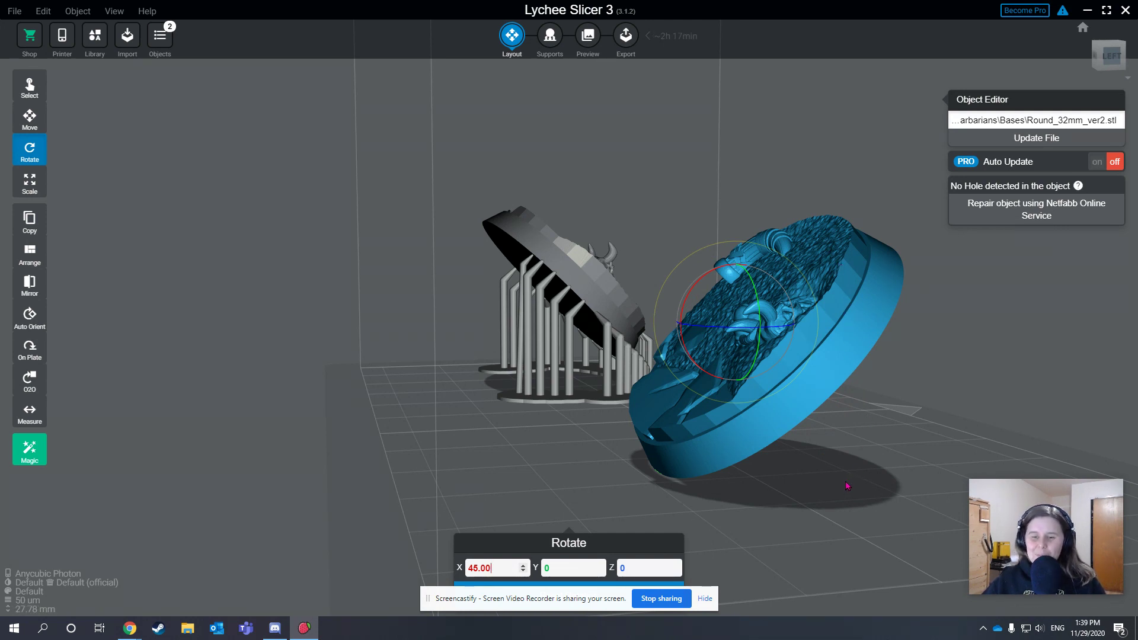
- Set the new base's X rotation to 135 degrees so its textured face tilts the same way as the supported base
right_click_drag(841, 483, 828, 460)
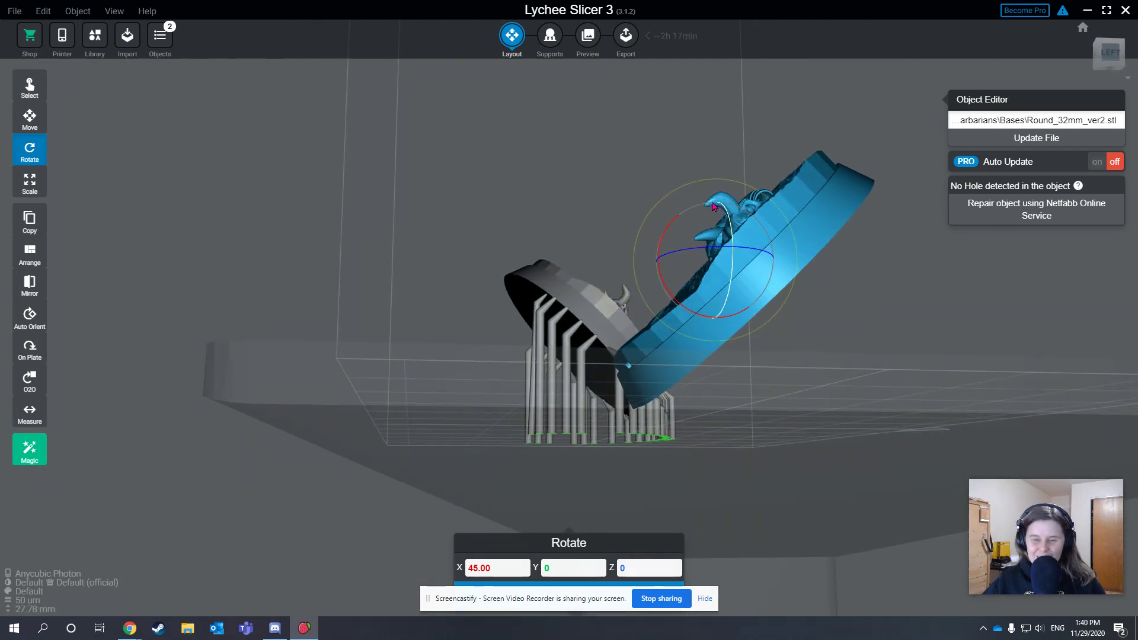
right_click_drag(851, 331, 809, 348)
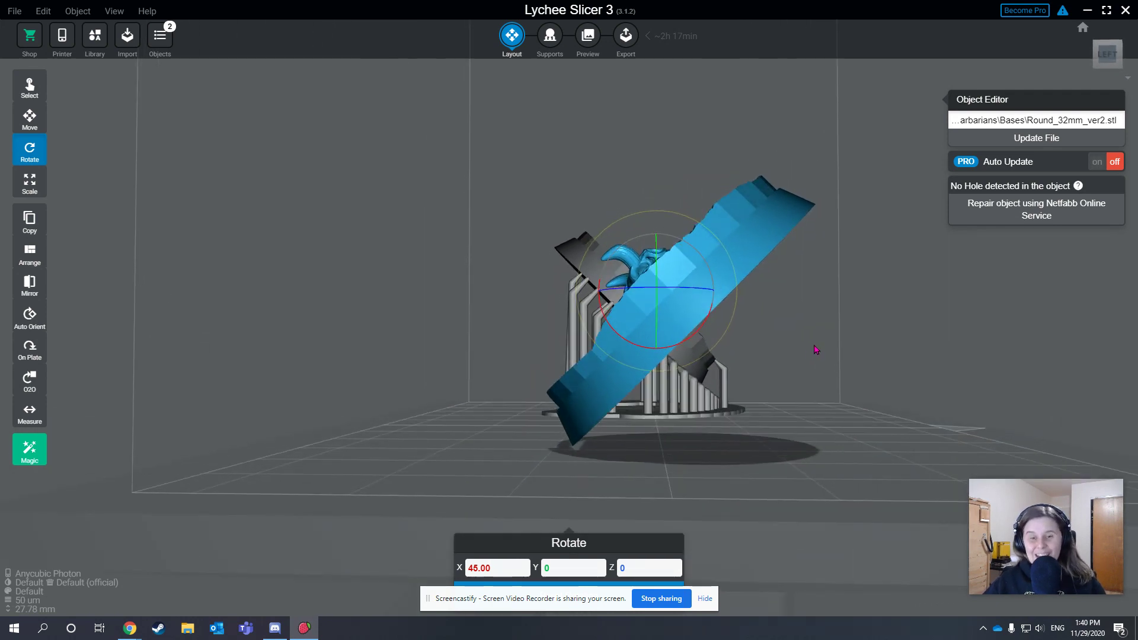
right_click_drag(807, 366, 814, 384)
left_click_drag(498, 567, 467, 569)
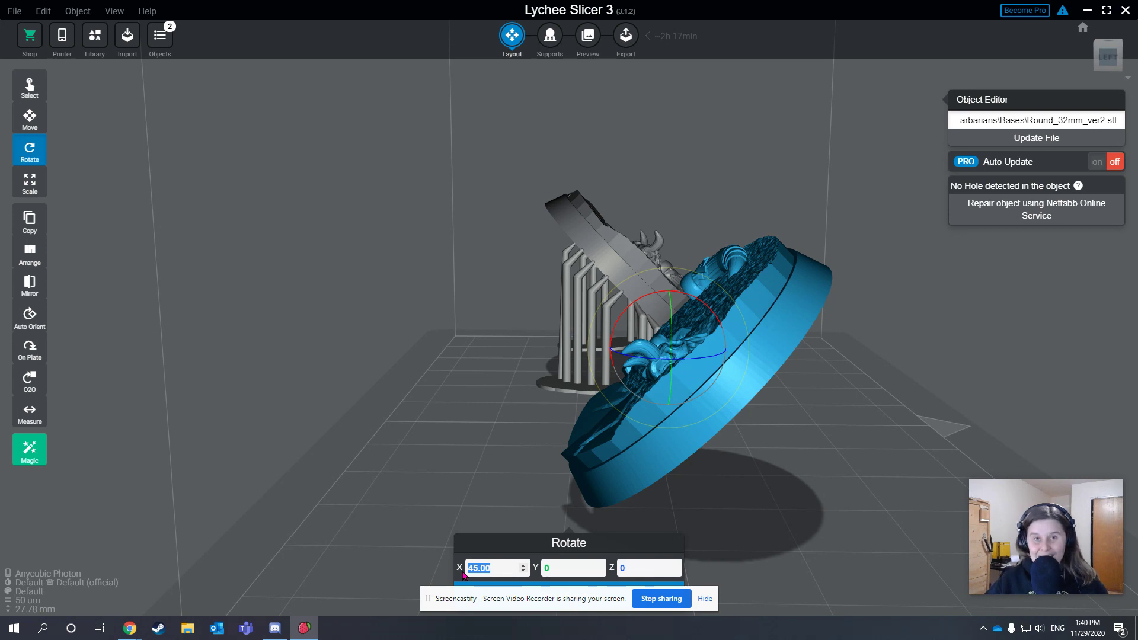
type("135.00")
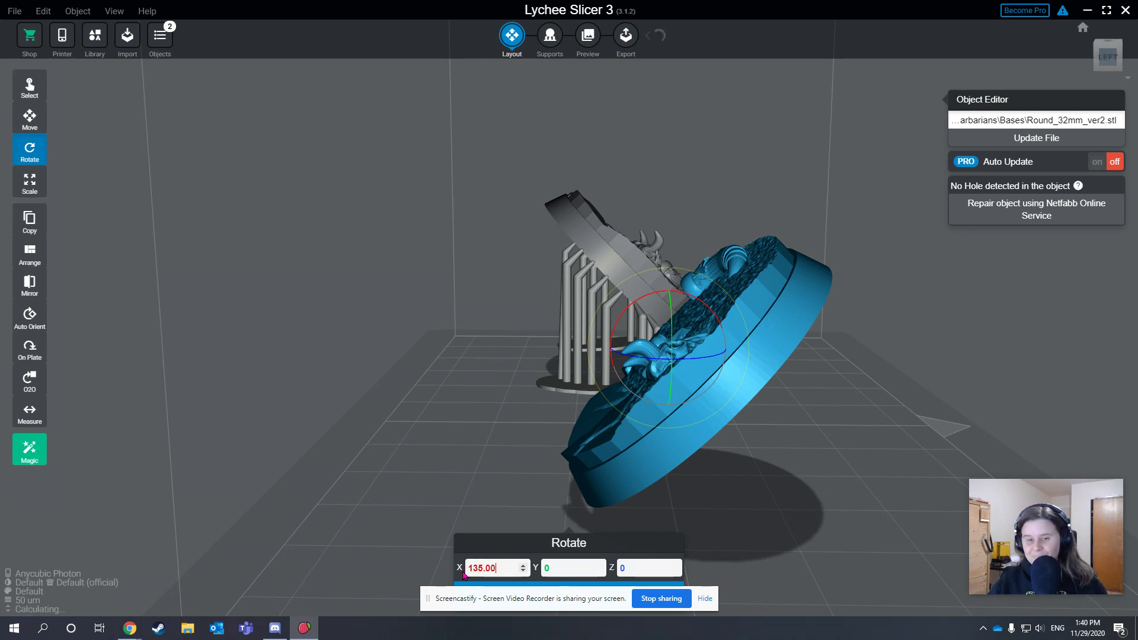
key("Return")
- Raise the tilted base above the build plate by setting its Z position to 3 mm
left_click_drag(814, 479, 770, 465)
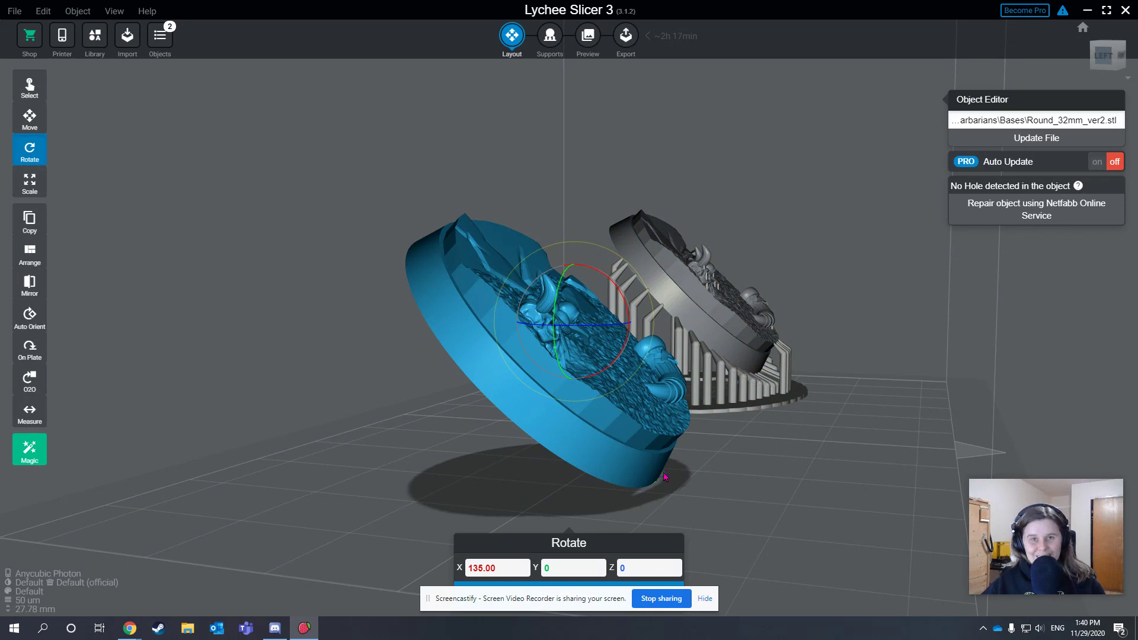
left_click(40, 122)
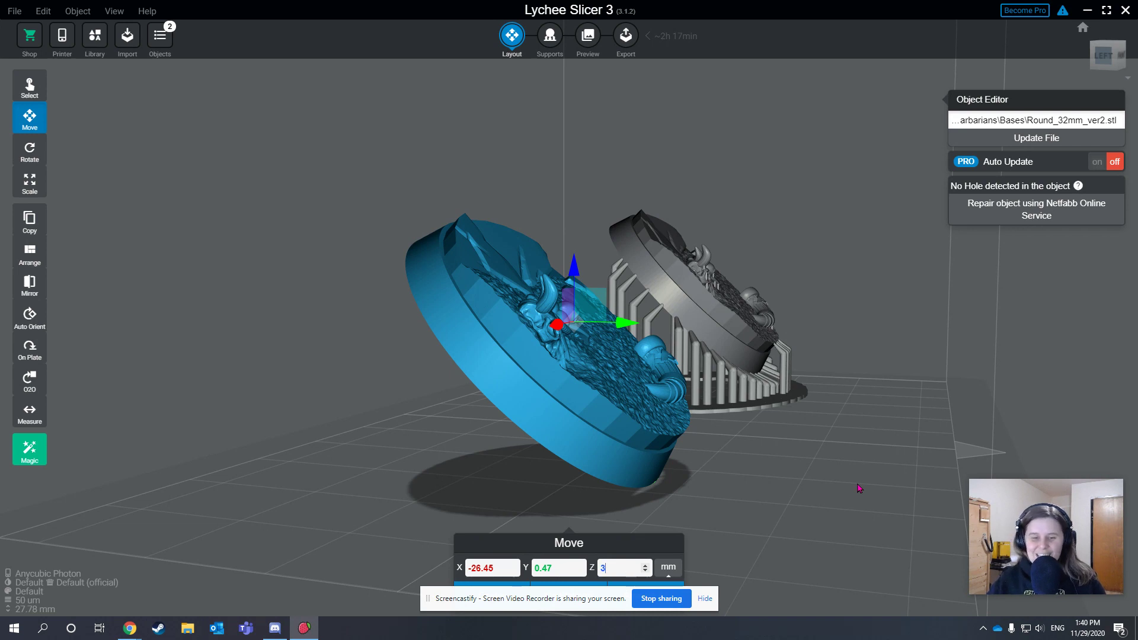
key("Return")
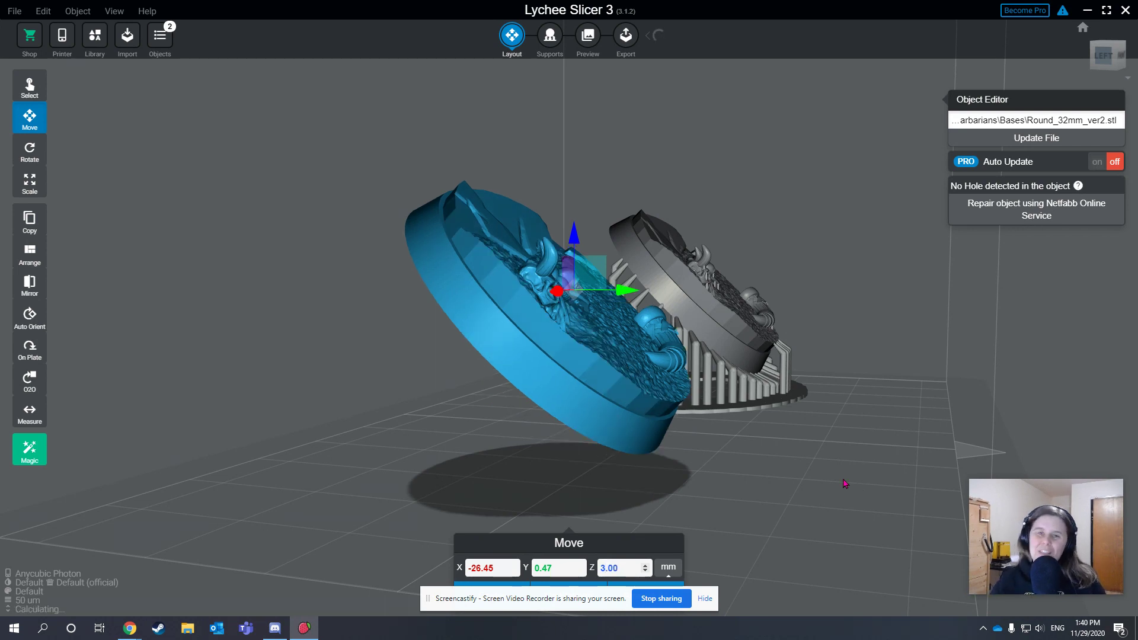
- Switch to support editing for the tilted base and choose the Medium support preset
mouse_move(759, 476)
left_mouse_down()
mouse_move(807, 449)
mouse_move(784, 489)
mouse_move(767, 461)
mouse_move(774, 482)
mouse_move(762, 485)
left_mouse_up()
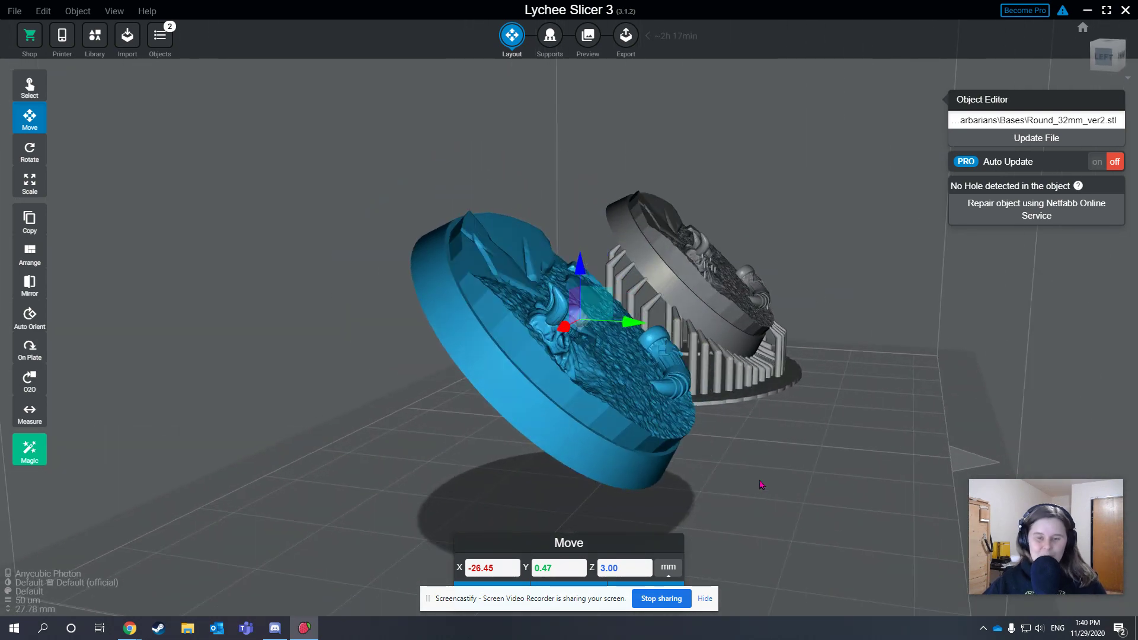
left_click(550, 44)
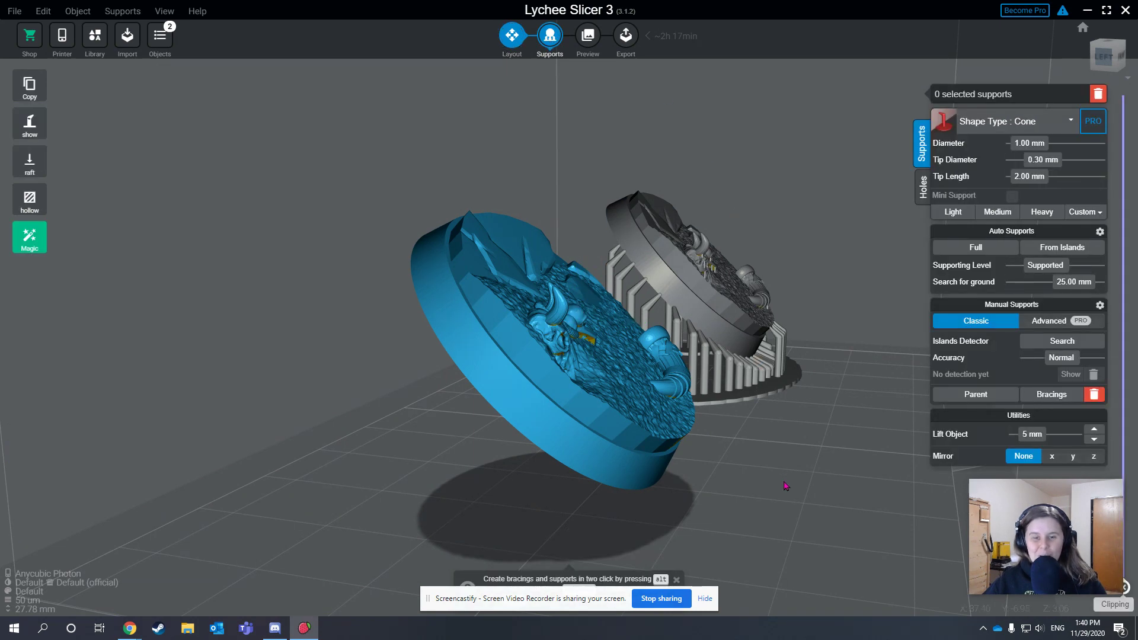
left_click_drag(742, 520, 699, 524)
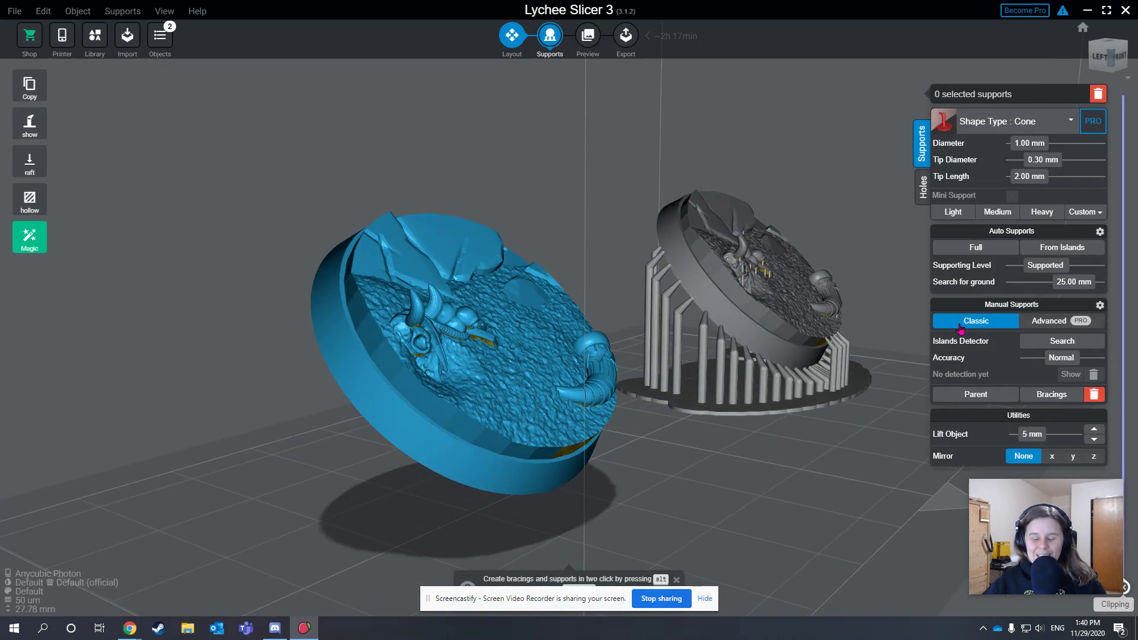
left_click(996, 218)
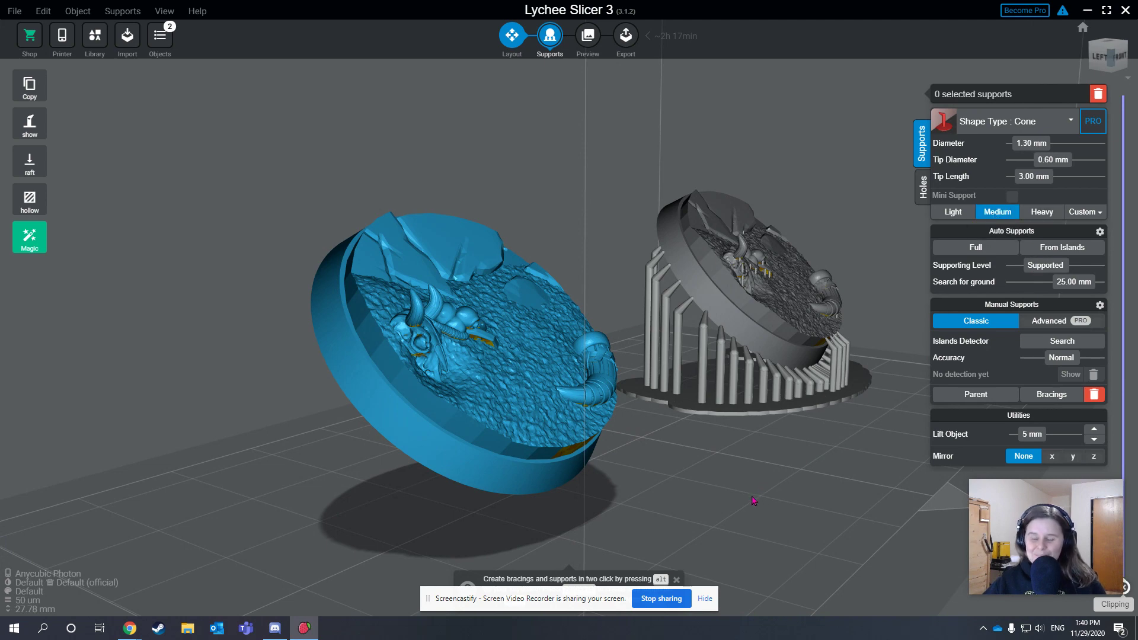
- Place a row of medium supports by hand along the lowest part of the base's bottom rim
left_click_drag(747, 501, 773, 408)
left_click_drag(457, 222, 737, 308)
scroll(699, 322, "up", 4)
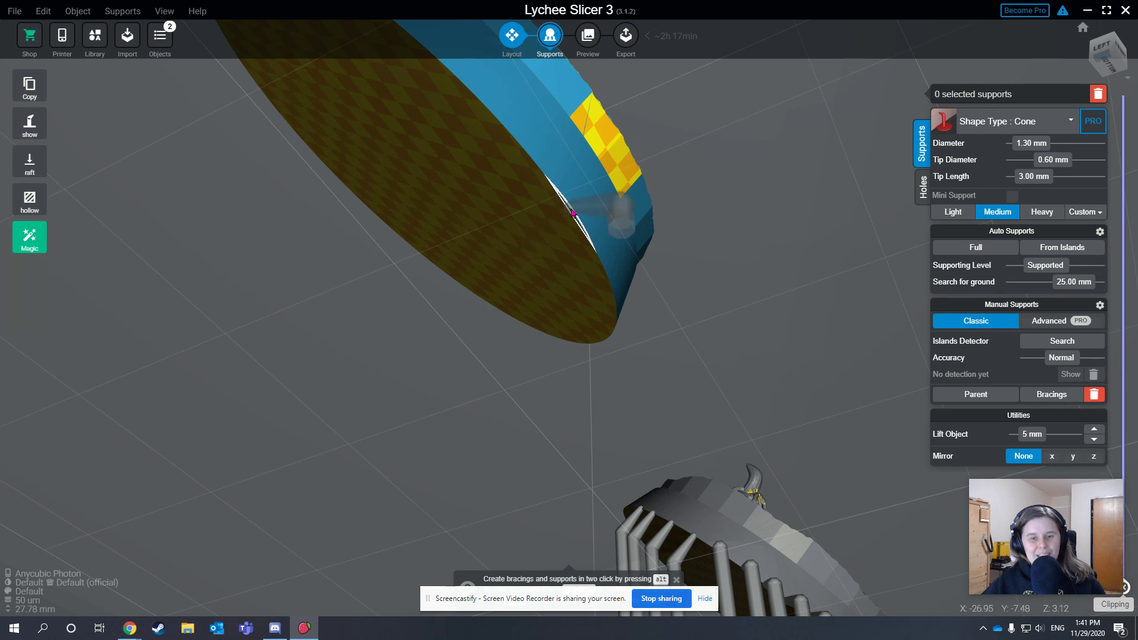
left_click(570, 215)
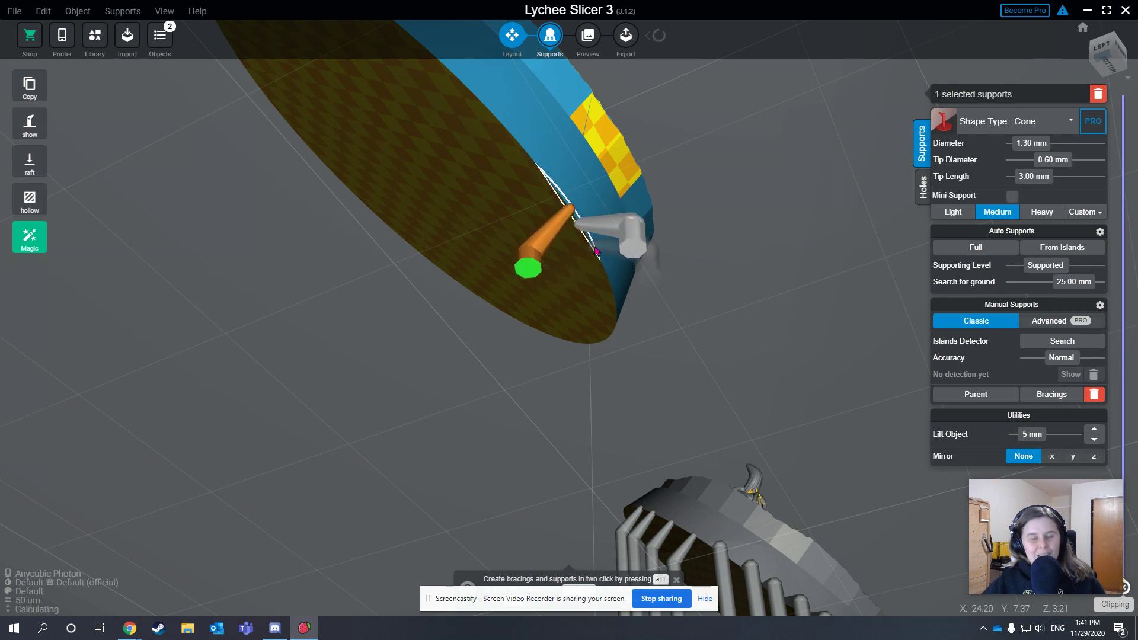
left_click(593, 252)
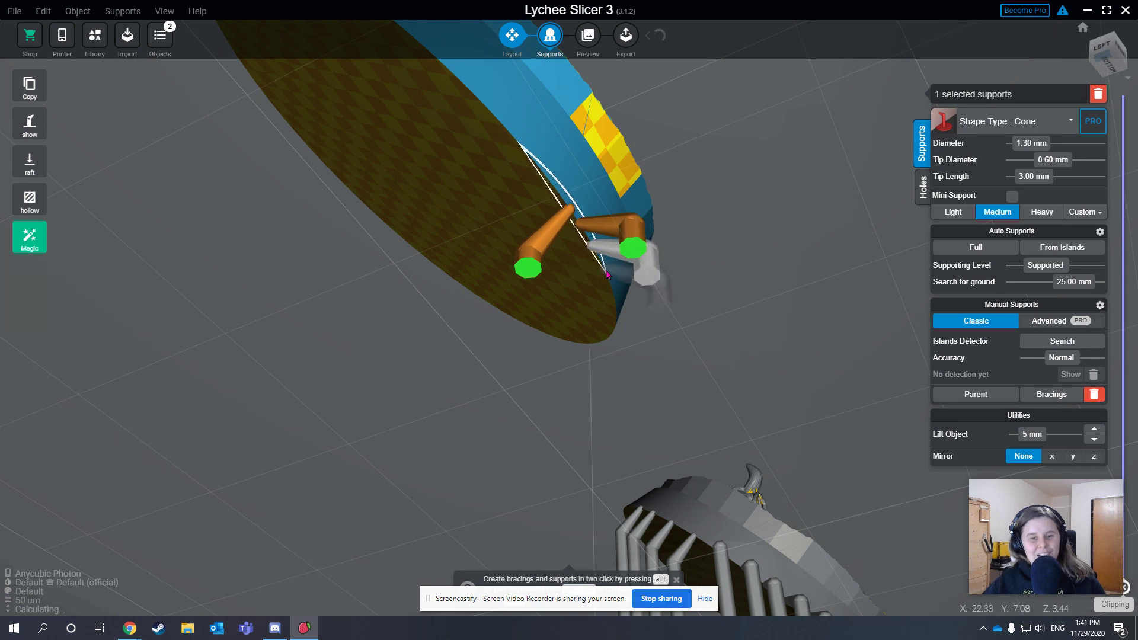
left_click(606, 274)
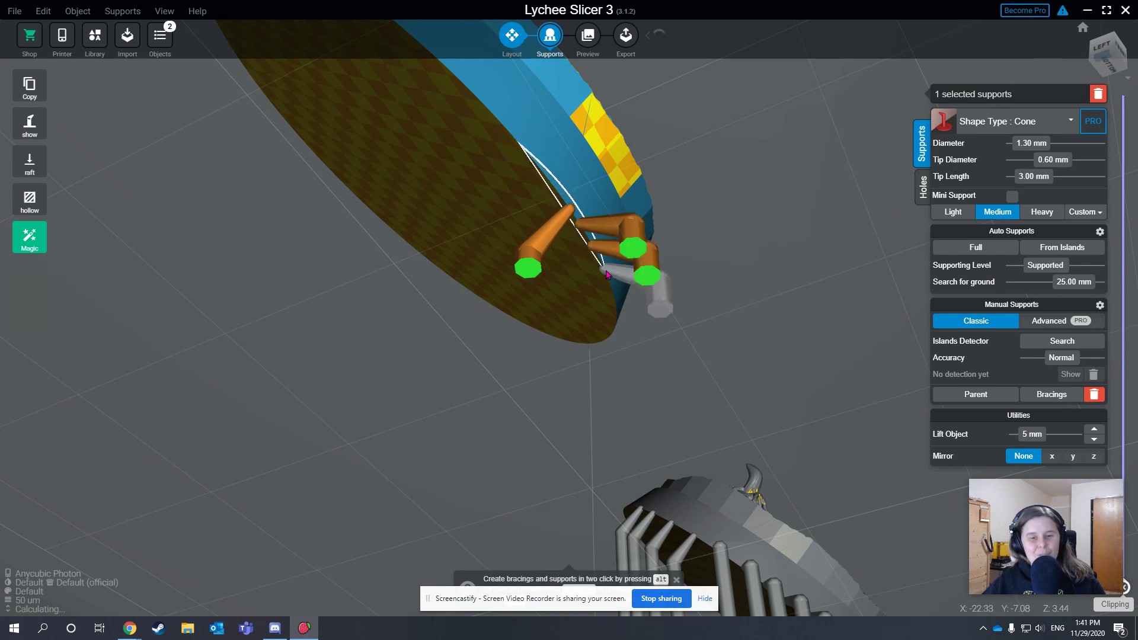
left_click(552, 186)
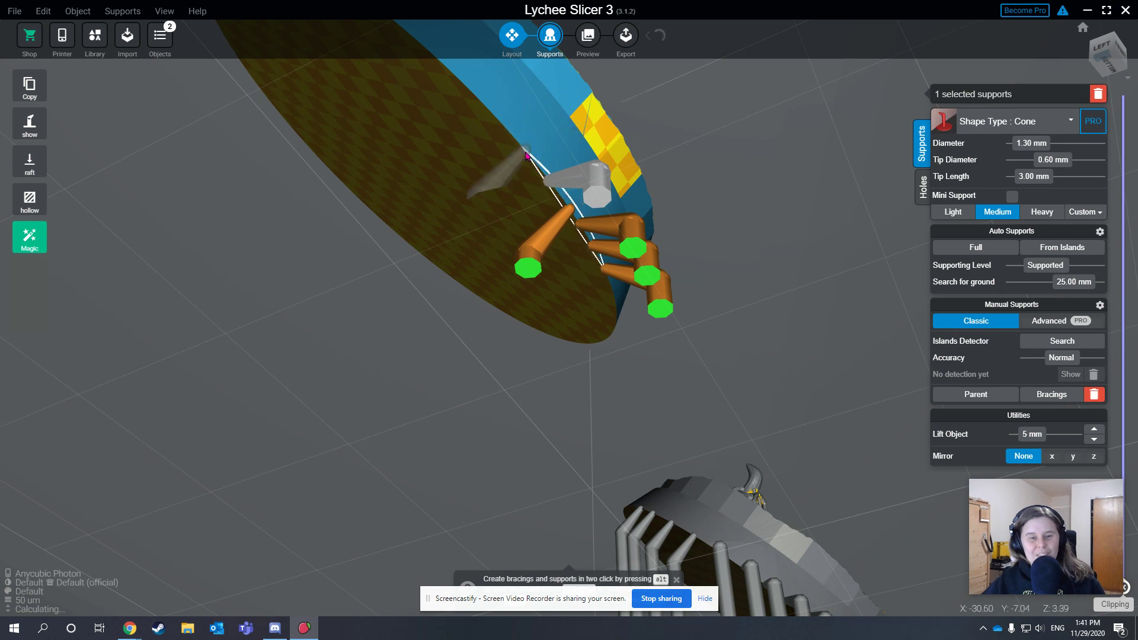
left_click(527, 157)
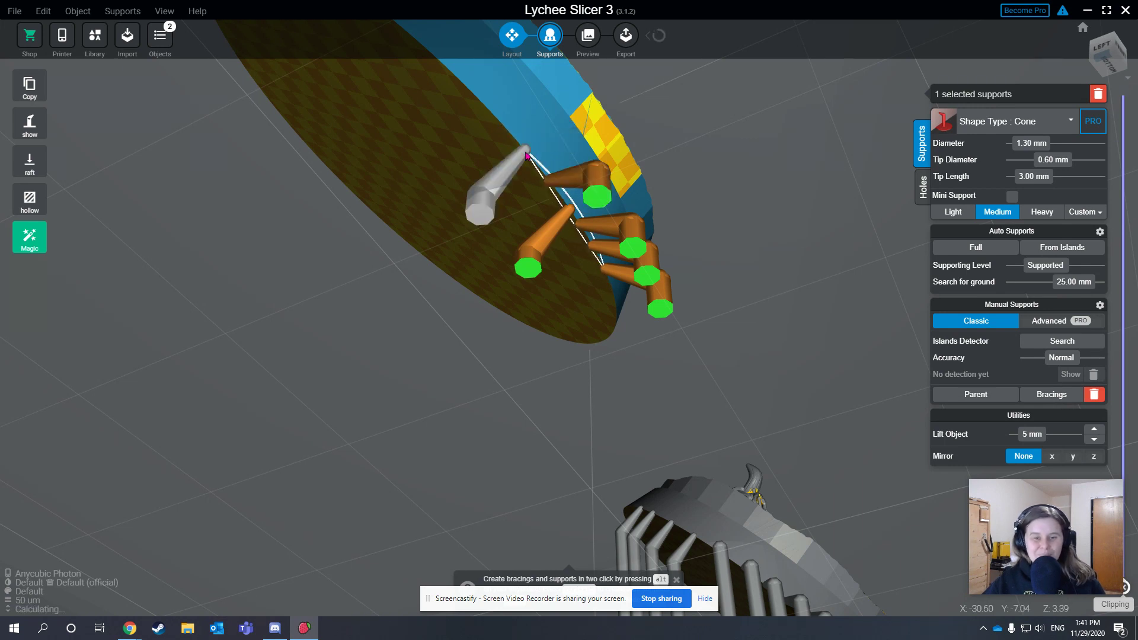
left_click(526, 155)
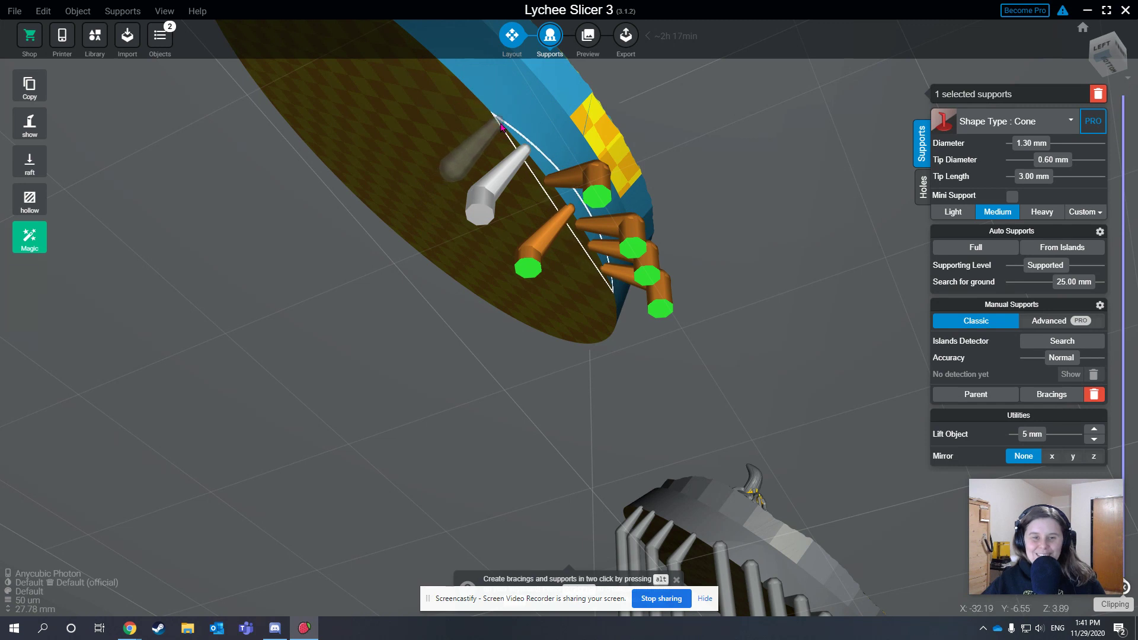
left_click(497, 121)
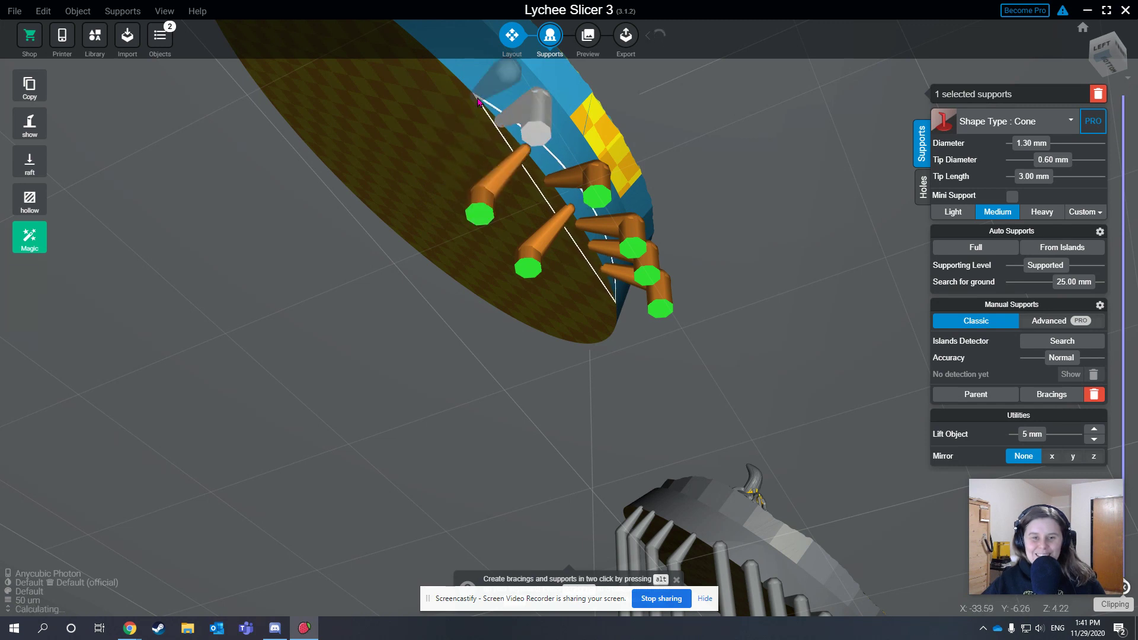
- Examine the new rim supports from the side and front, and compare them with those on the already supported base
scroll(427, 109, "down", 3)
left_click_drag(391, 114, 464, 221)
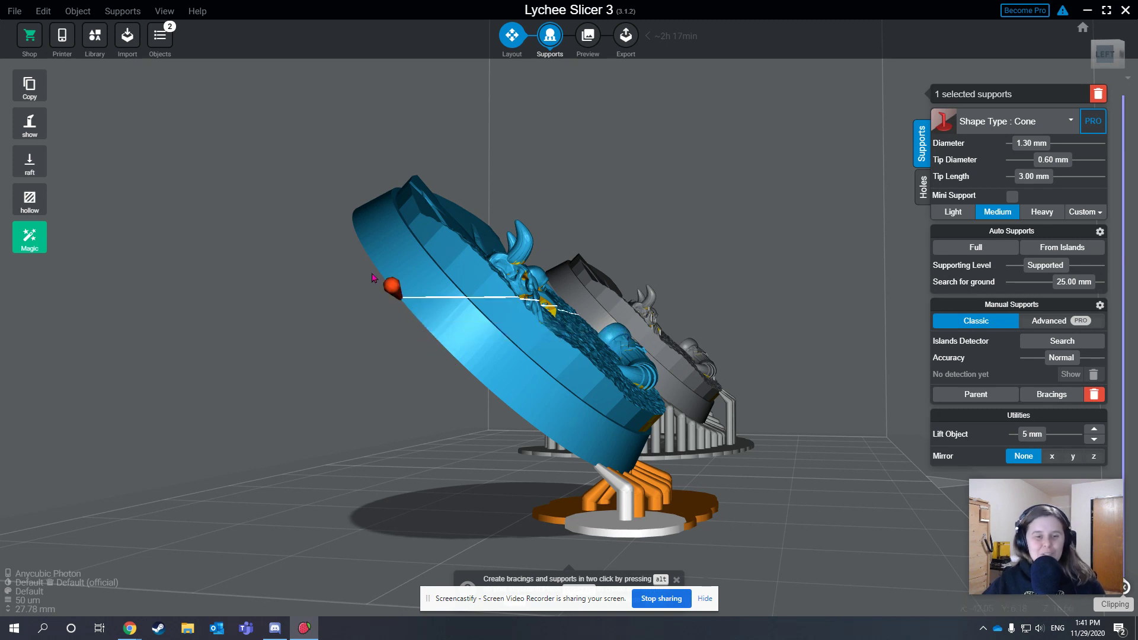
left_click_drag(786, 476, 590, 474)
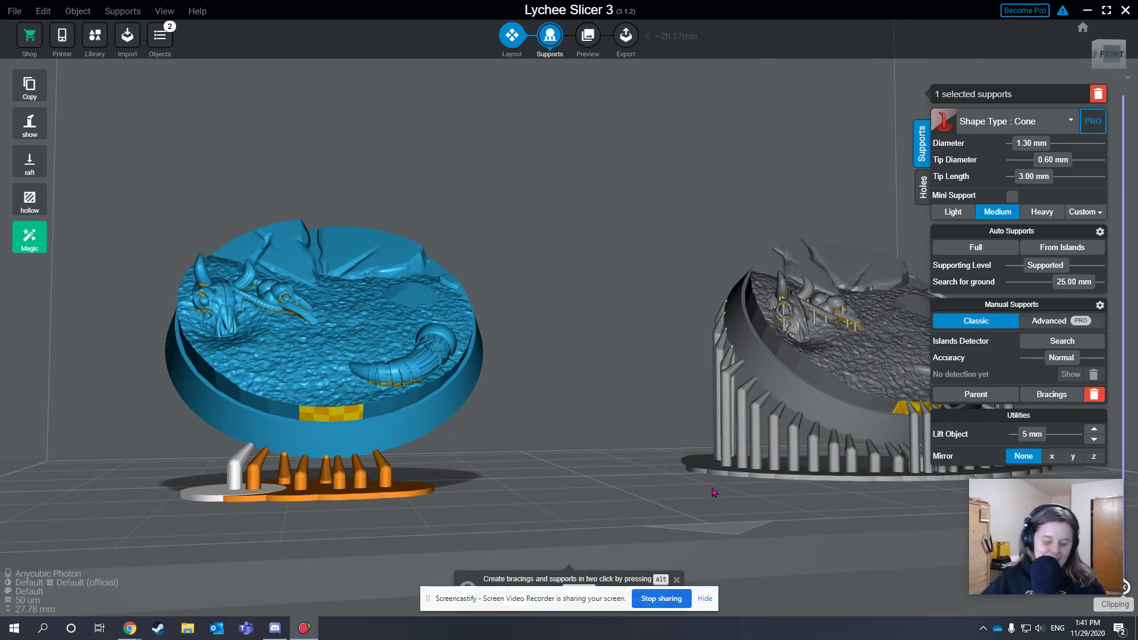
left_click(852, 392)
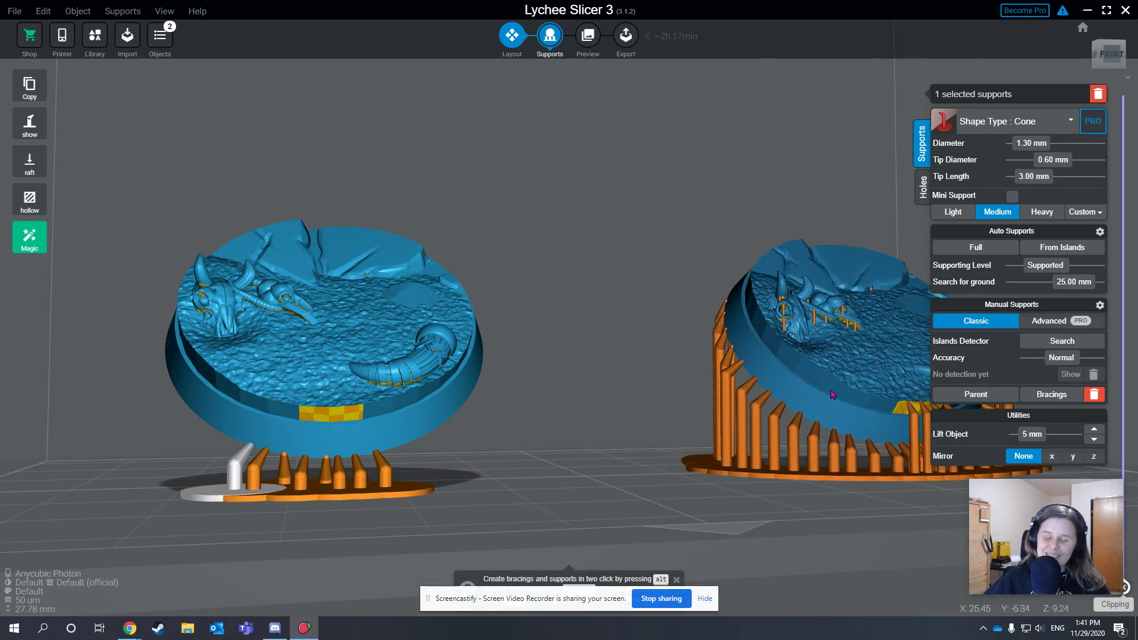
left_click(831, 391)
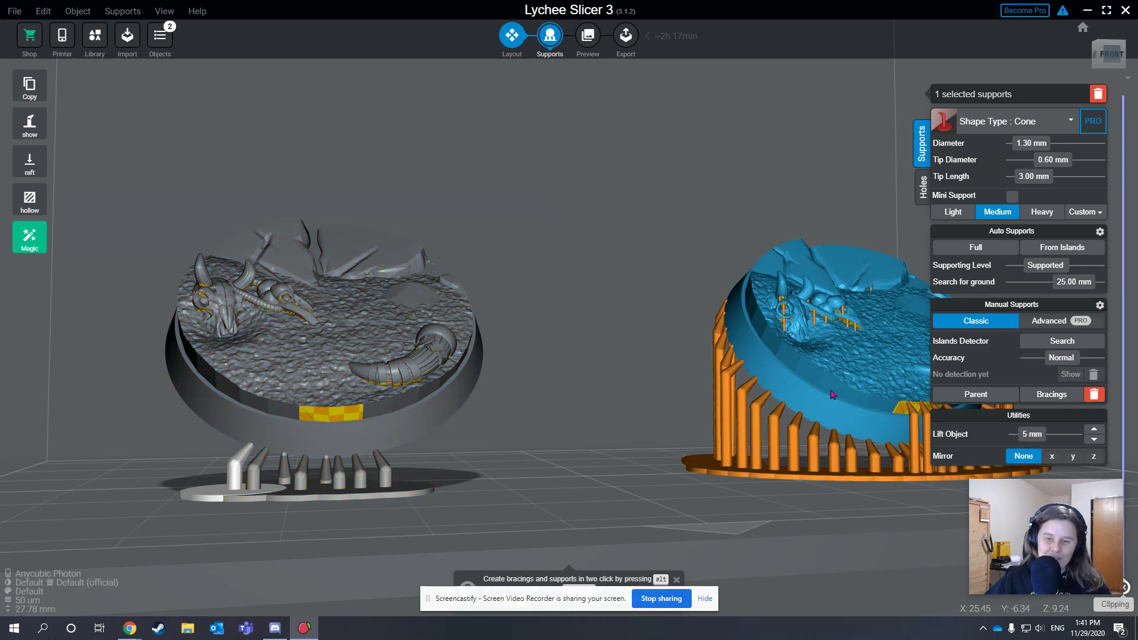
mouse_move(821, 514)
left_mouse_down()
mouse_move(781, 501)
mouse_move(790, 497)
left_mouse_up()
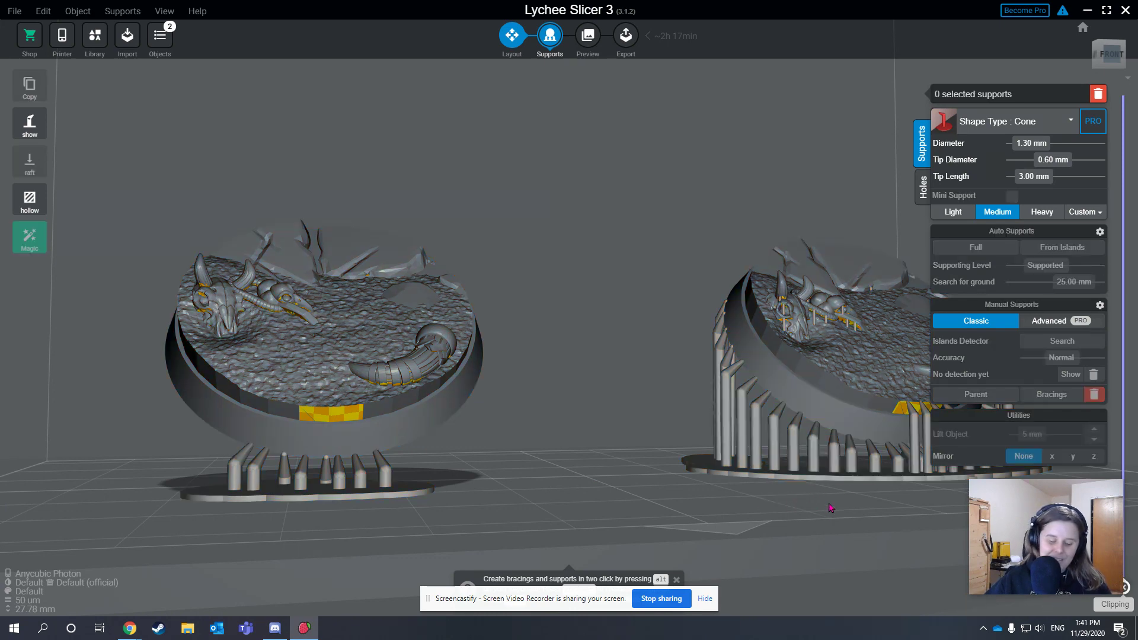
- Check the detail supports on the already supported base for reference, and choose the Light support preset
right_click_drag(814, 504, 584, 392)
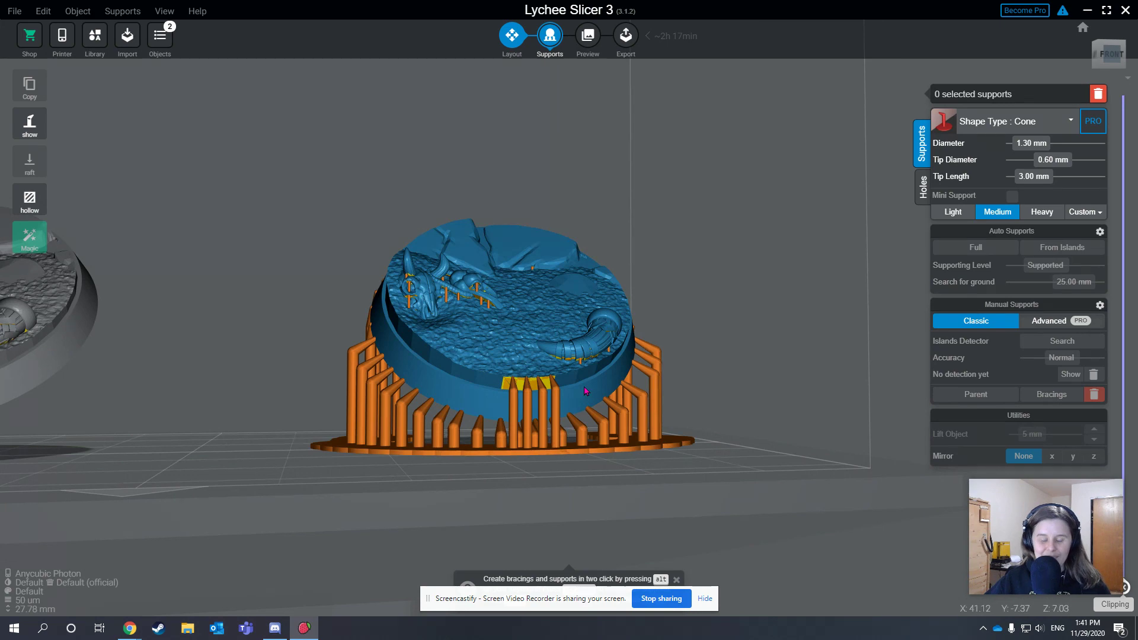
left_click_drag(597, 389, 474, 298)
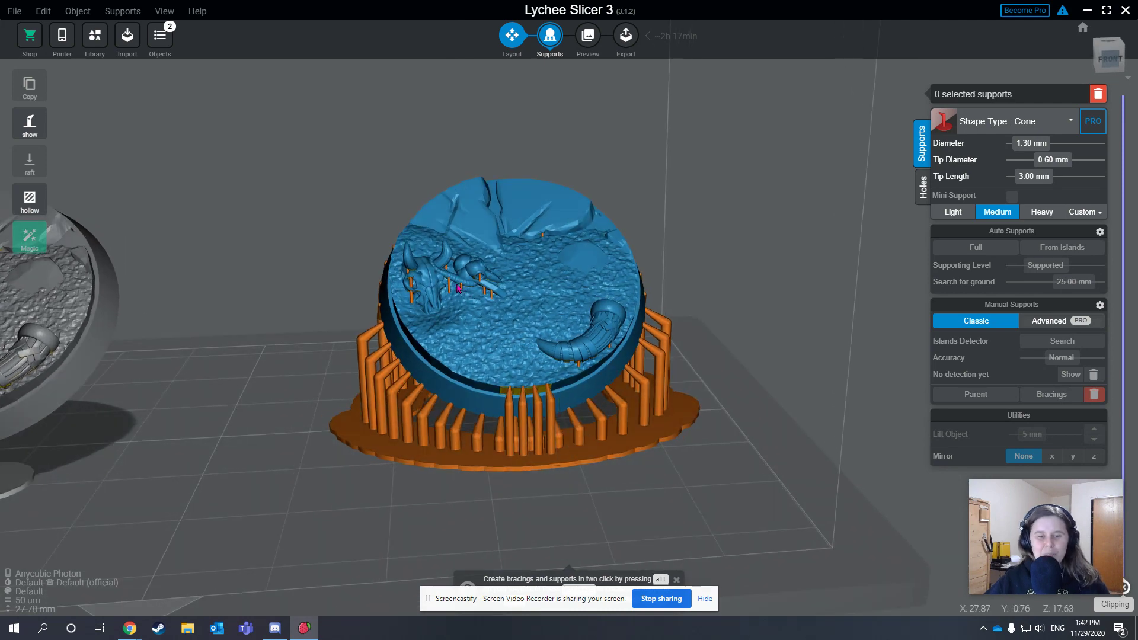
left_click(201, 448)
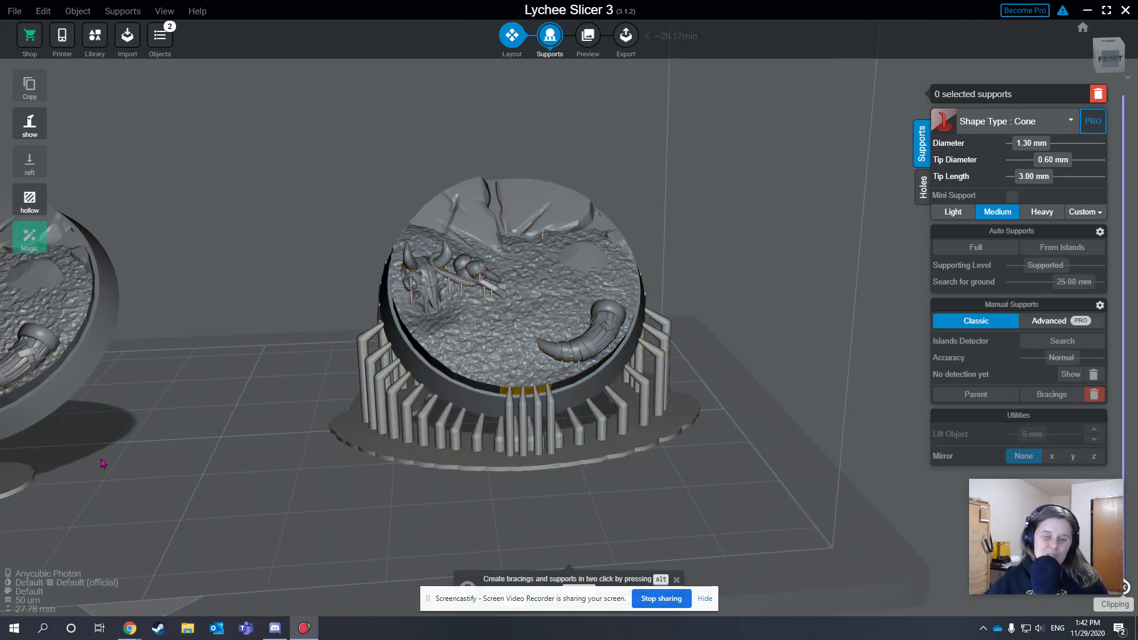
left_click_drag(99, 471, 505, 479)
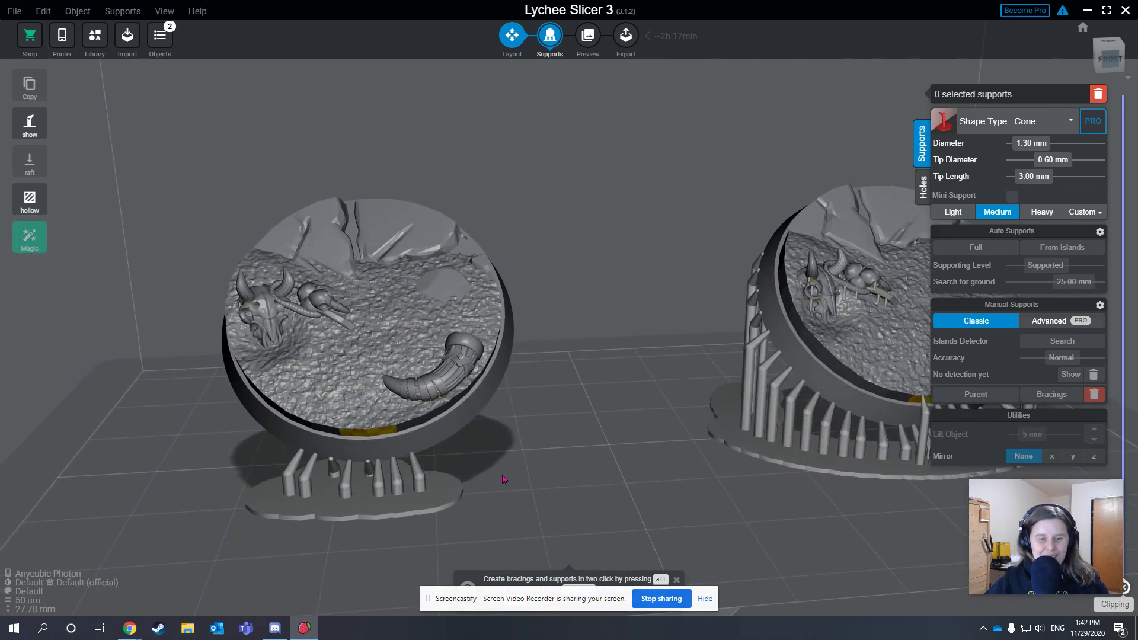
left_click(829, 377)
left_click(954, 213)
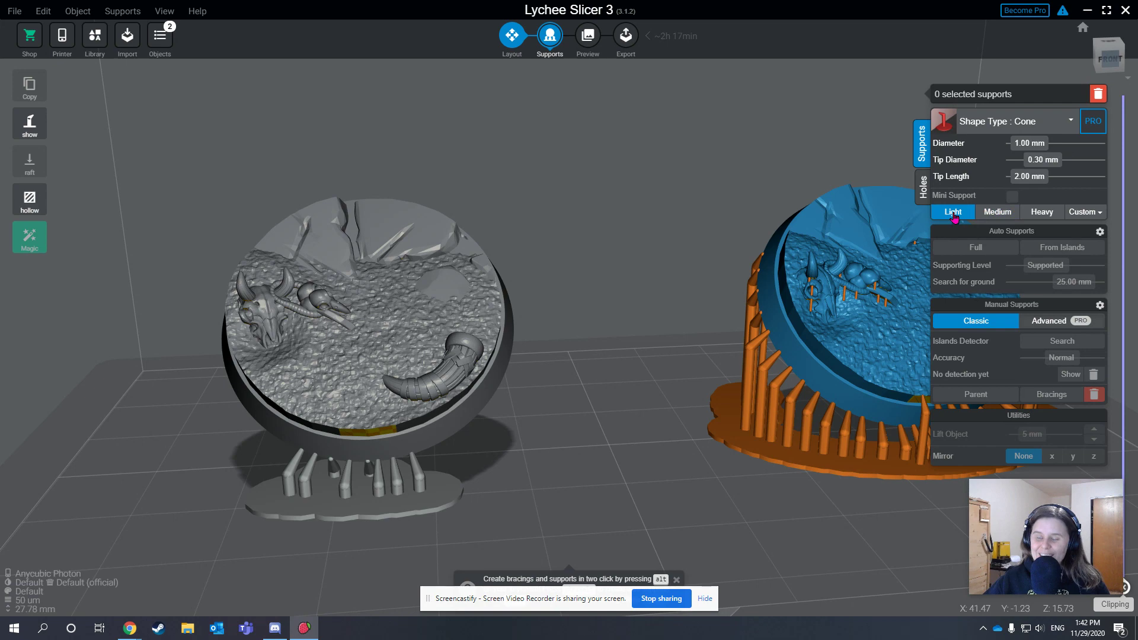
- Select the partly supported base and place light supports by hand beneath the horn and at the lowest part of the upper rim
left_click(380, 356)
left_click_drag(439, 451, 497, 354)
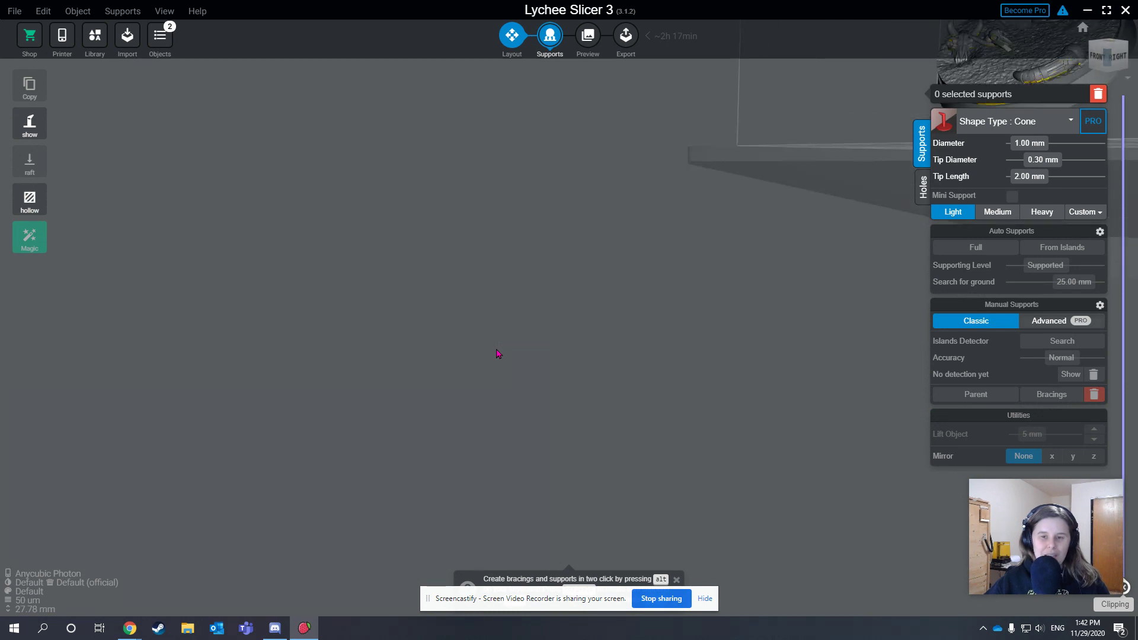
right_click_drag(846, 236, 673, 290)
scroll(673, 290, "up", 5)
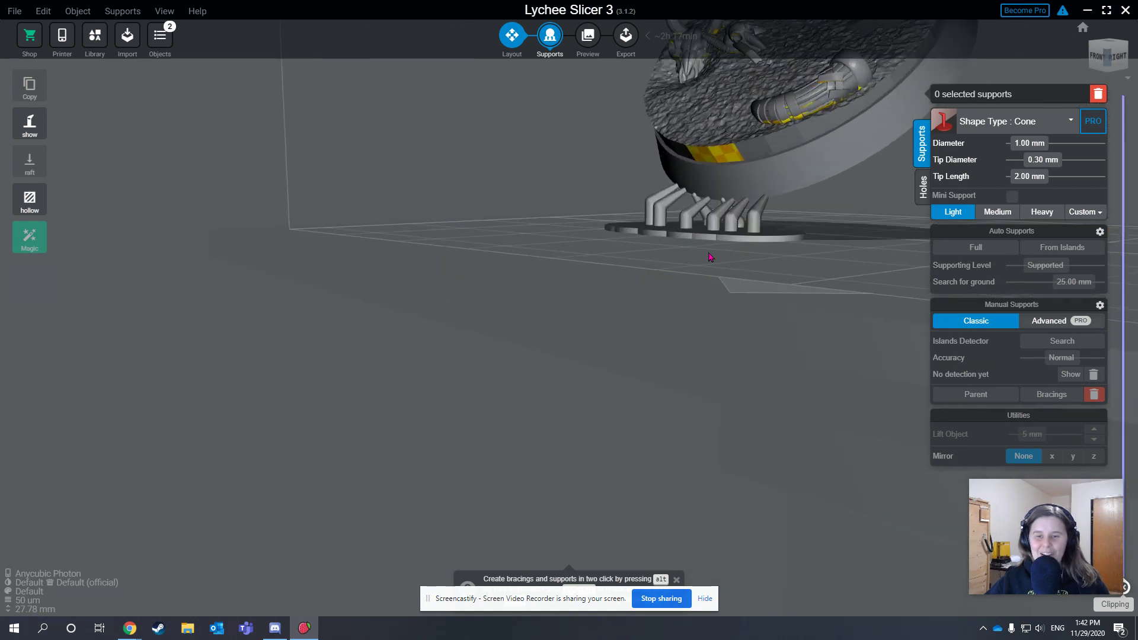
left_click_drag(780, 234, 685, 377)
scroll(670, 451, "up", 1)
scroll(665, 460, "up", 3)
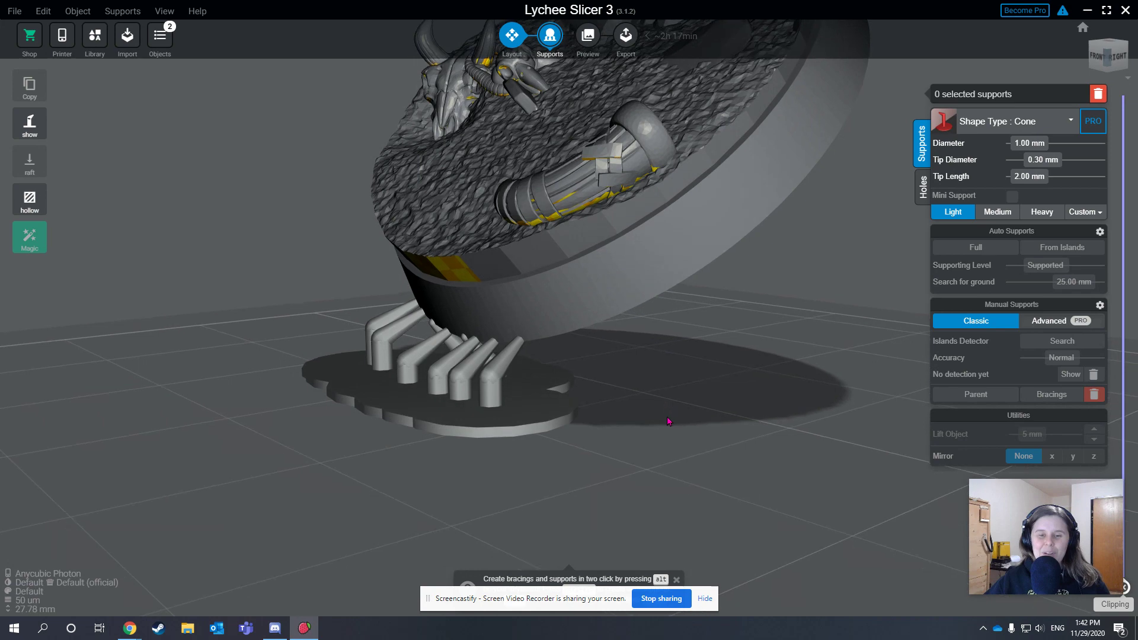
left_click(592, 203)
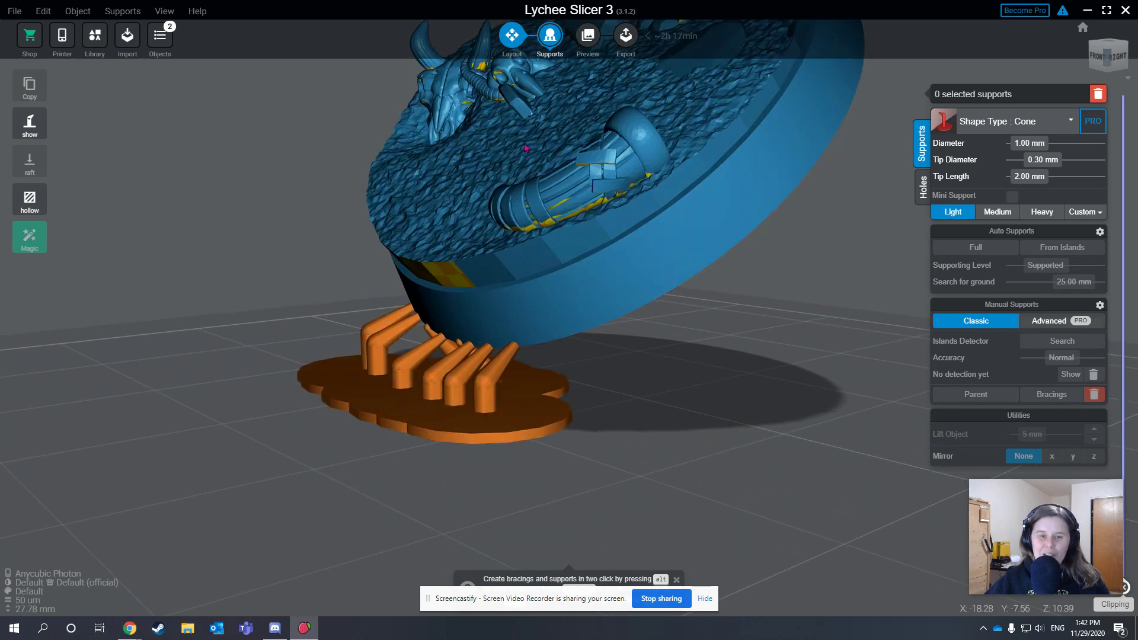
right_click_drag(567, 237, 688, 451)
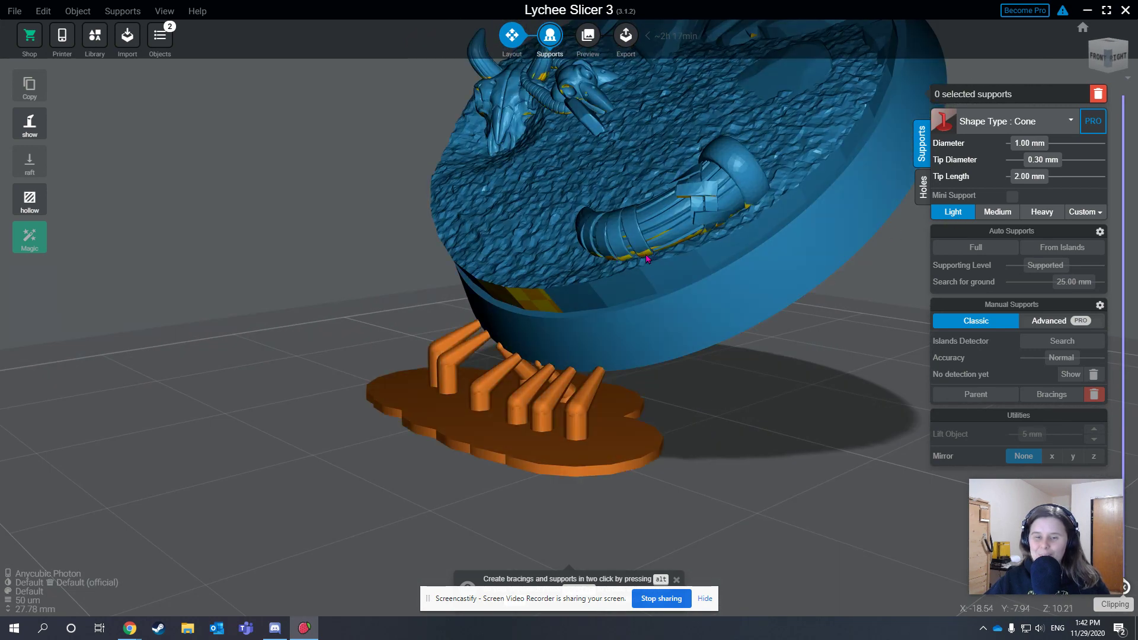
right_click_drag(488, 287, 720, 169)
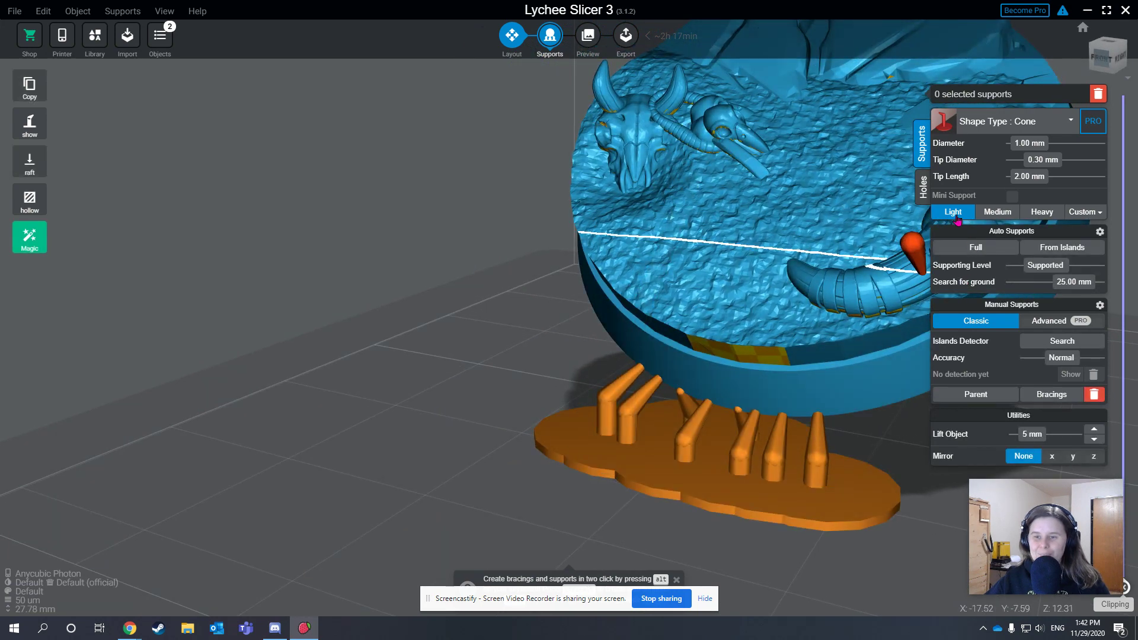
right_click_drag(722, 151, 546, 175)
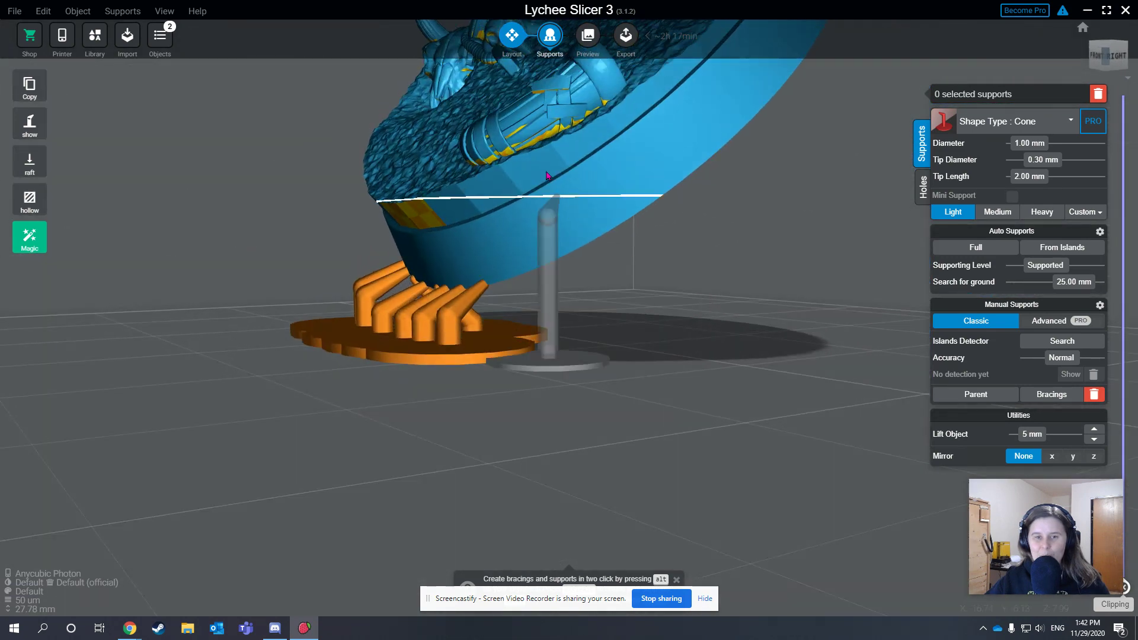
left_click(530, 144)
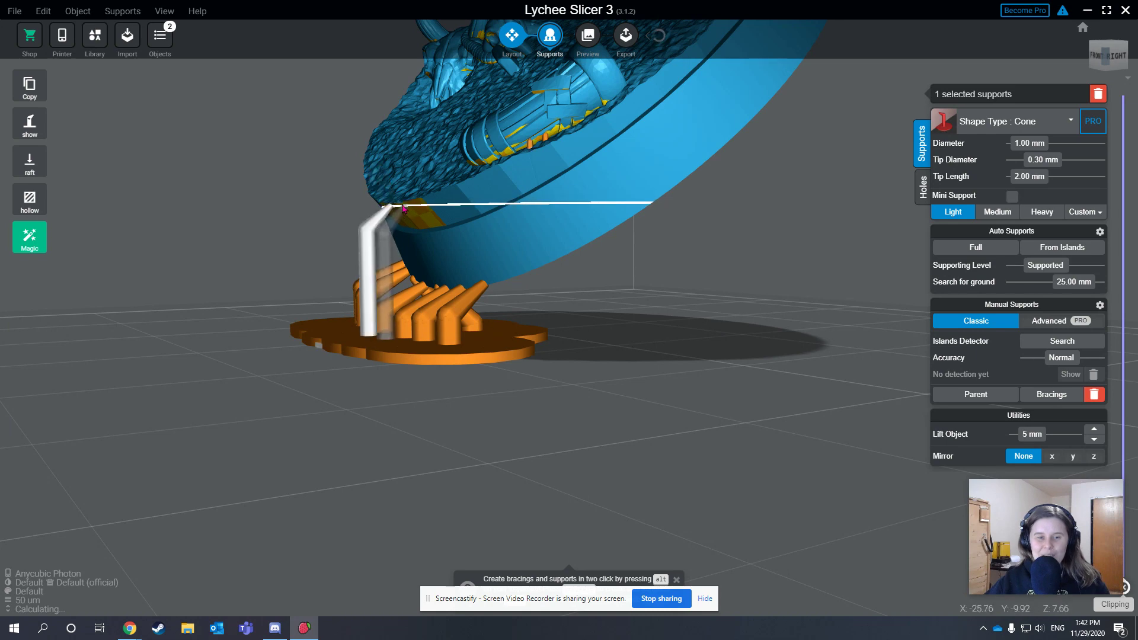
- Add light mini supports beneath the overhanging details of the beaked skull and the horned skull
right_click_drag(406, 209, 616, 225)
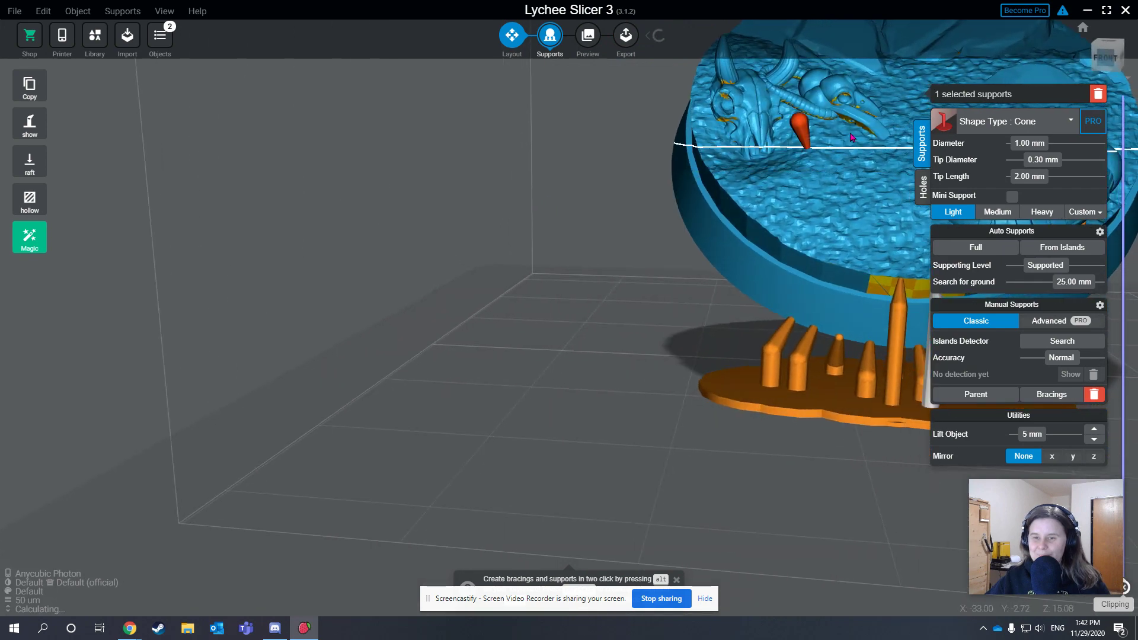
left_click(857, 124)
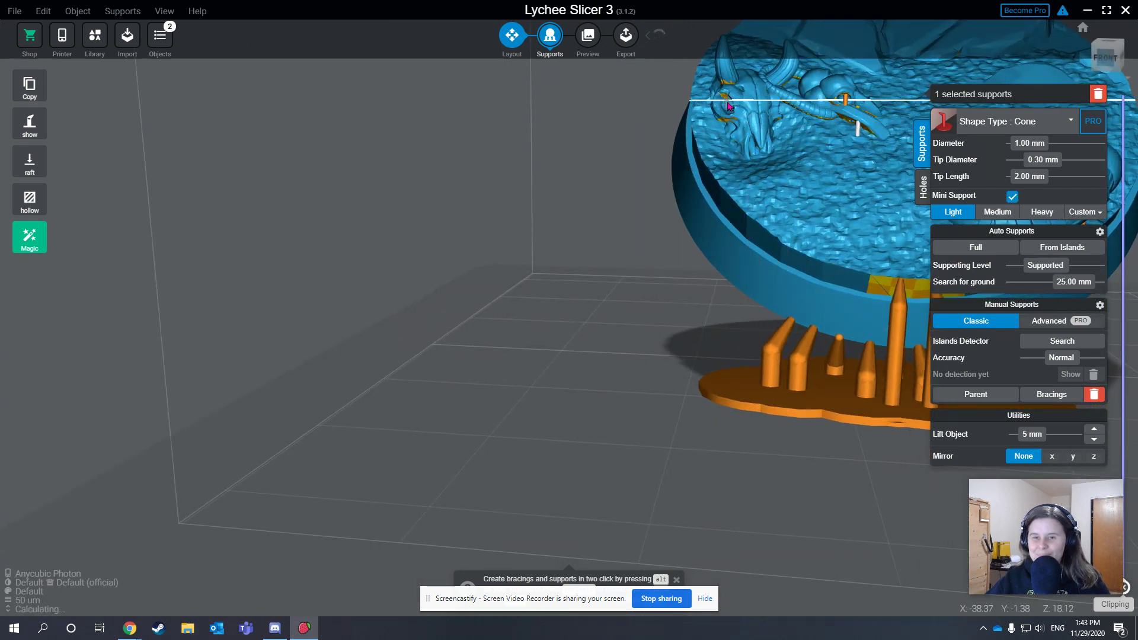
scroll(787, 233, "down", 3)
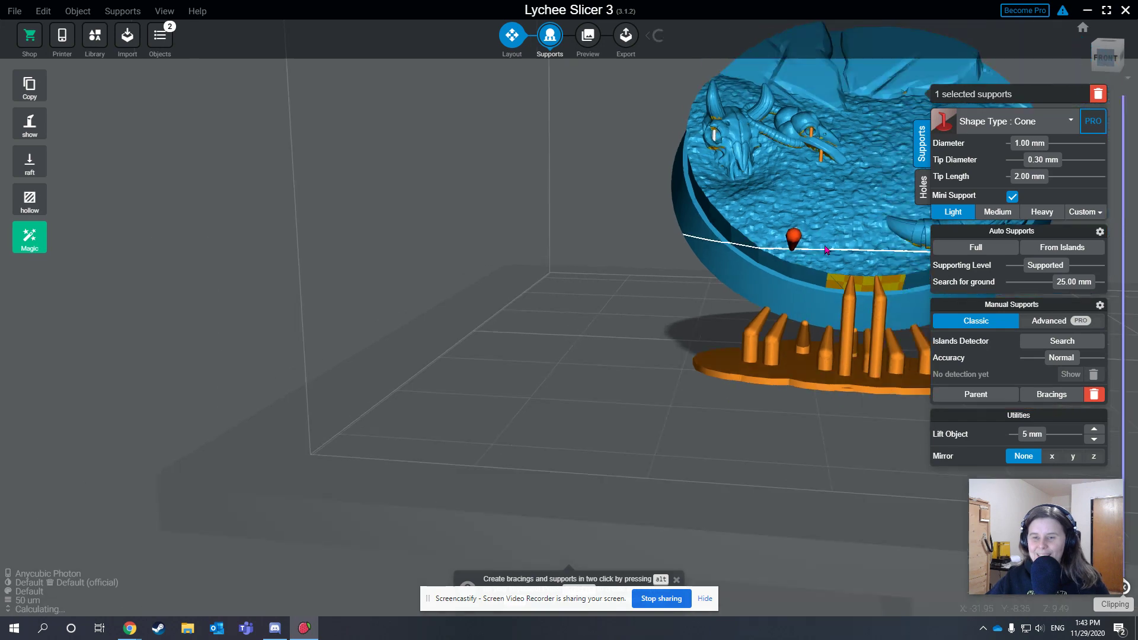
- Select the fully supported base and export as an STL file named Round_32mm_ver2 in the Lychee (Bases) folder
right_click_drag(778, 232, 201, 252)
left_click(611, 291)
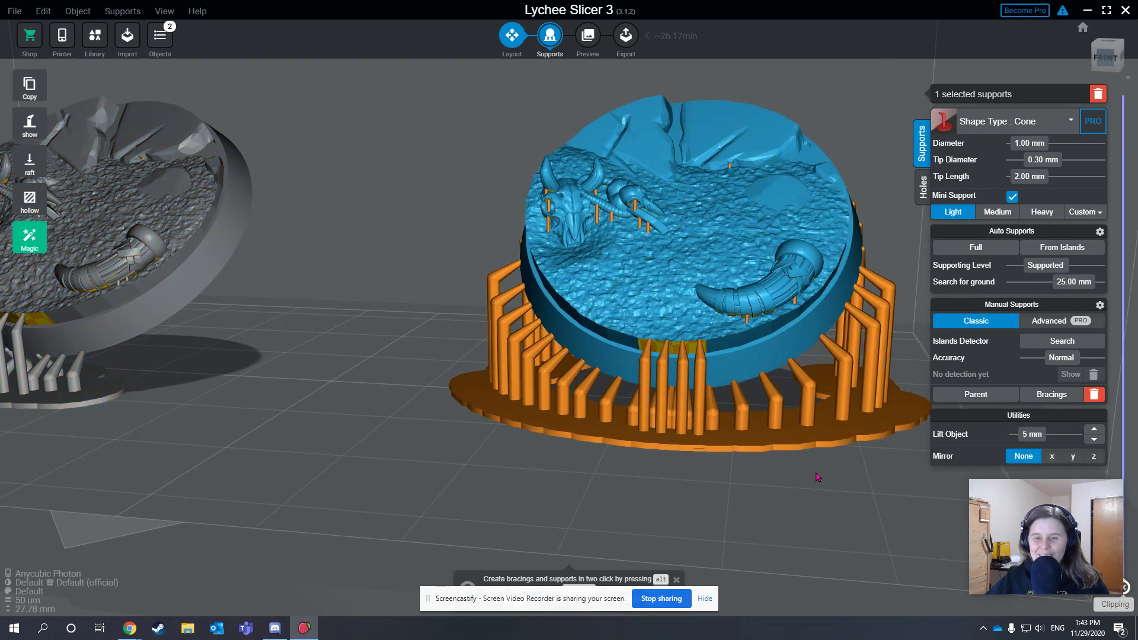
right_click_drag(821, 476, 779, 483)
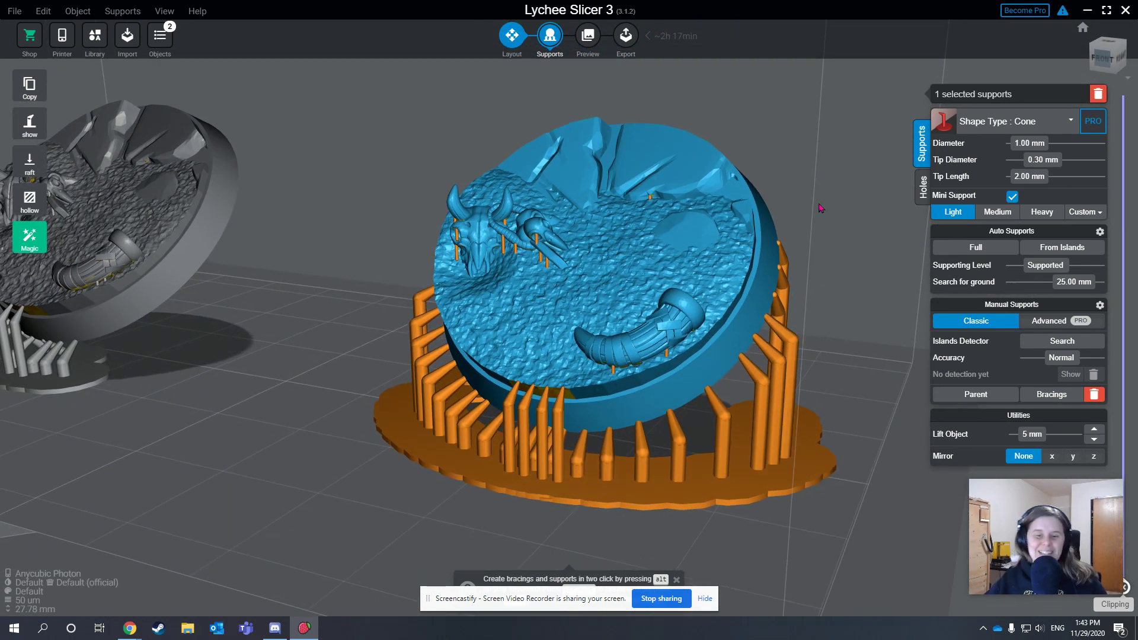
left_click(14, 12)
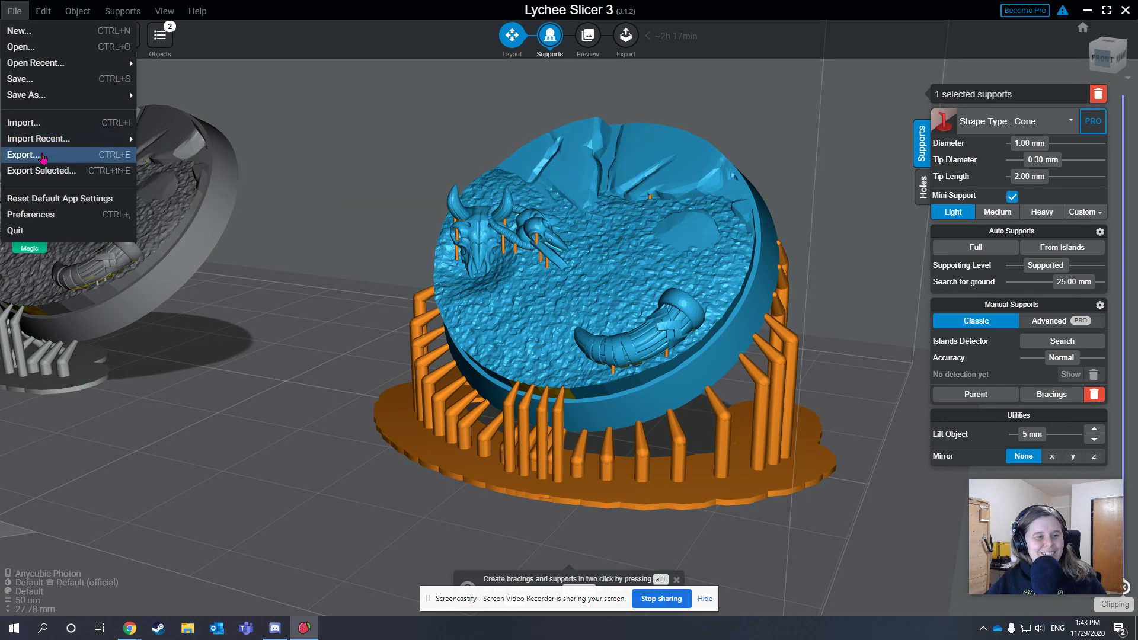
left_click(24, 155)
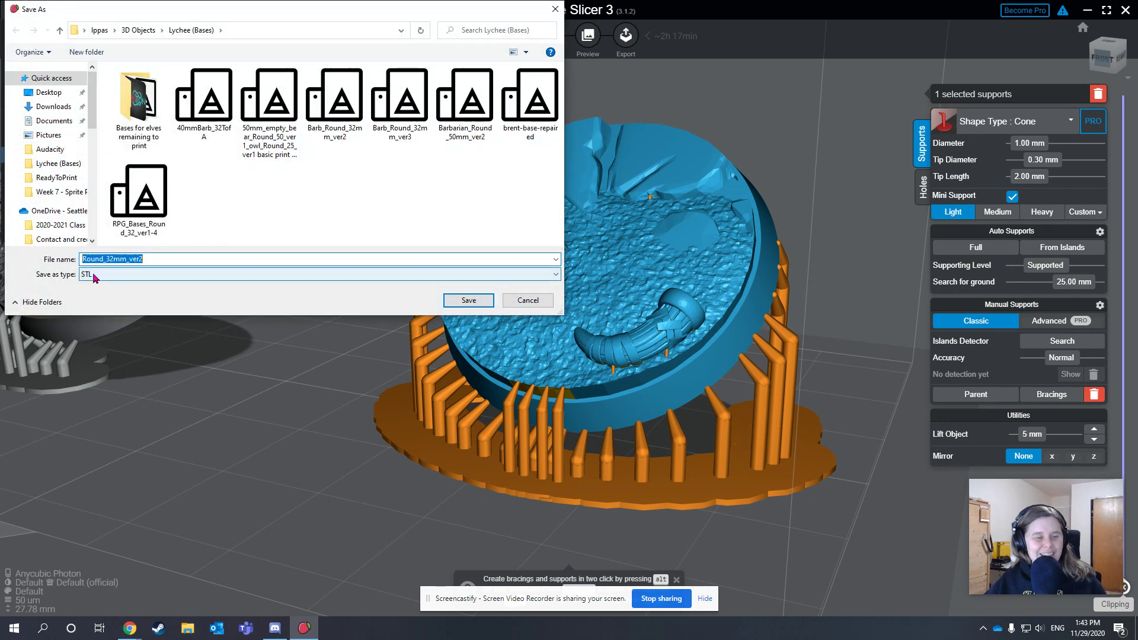
left_click(467, 300)
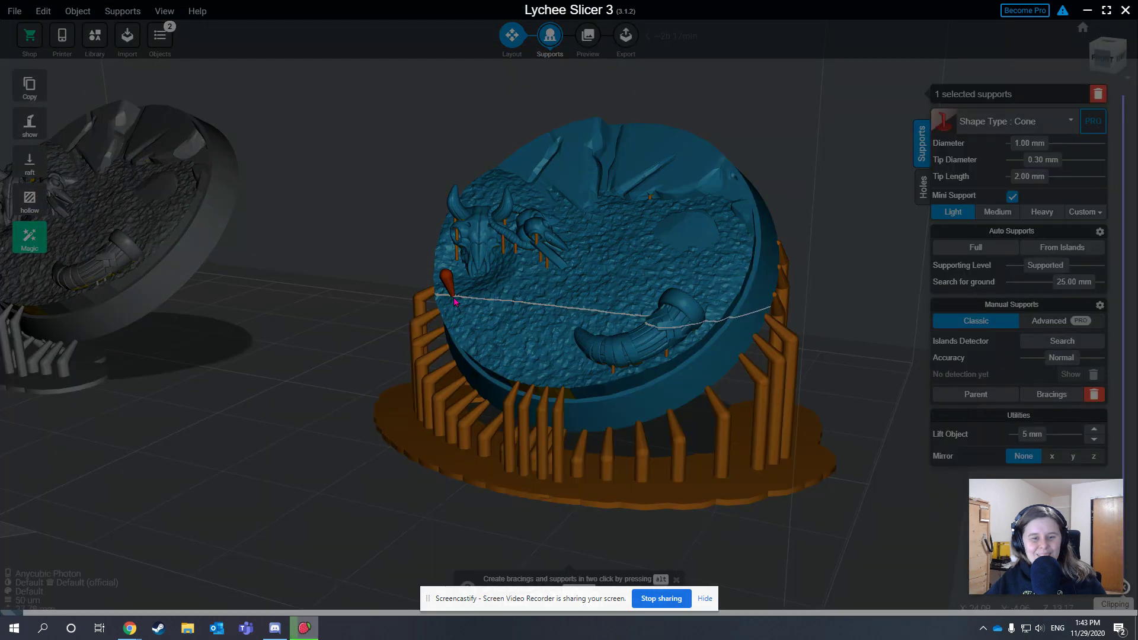